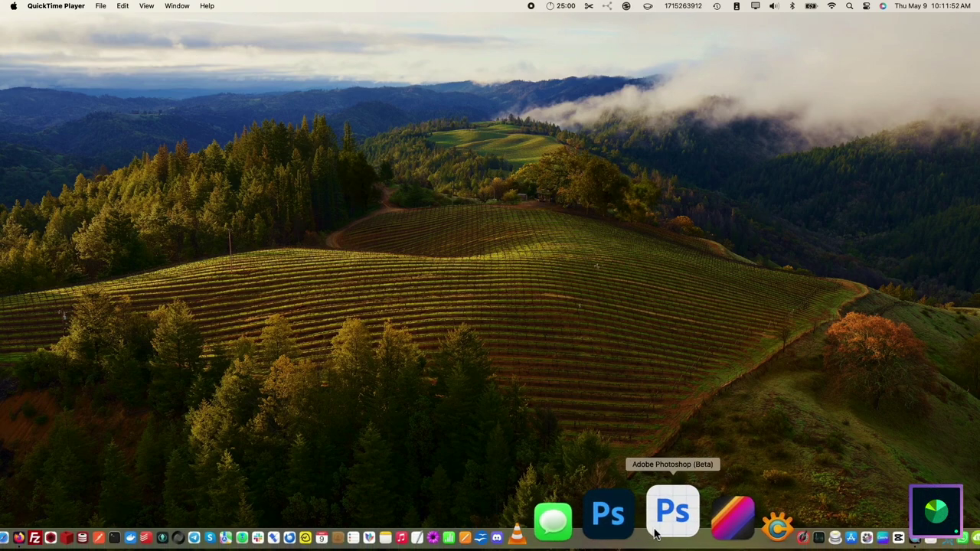
Launch Photoshop (Beta) and open the 280 × 392 px neon statue image IMG_9329.PNG.
left_click(682, 515)
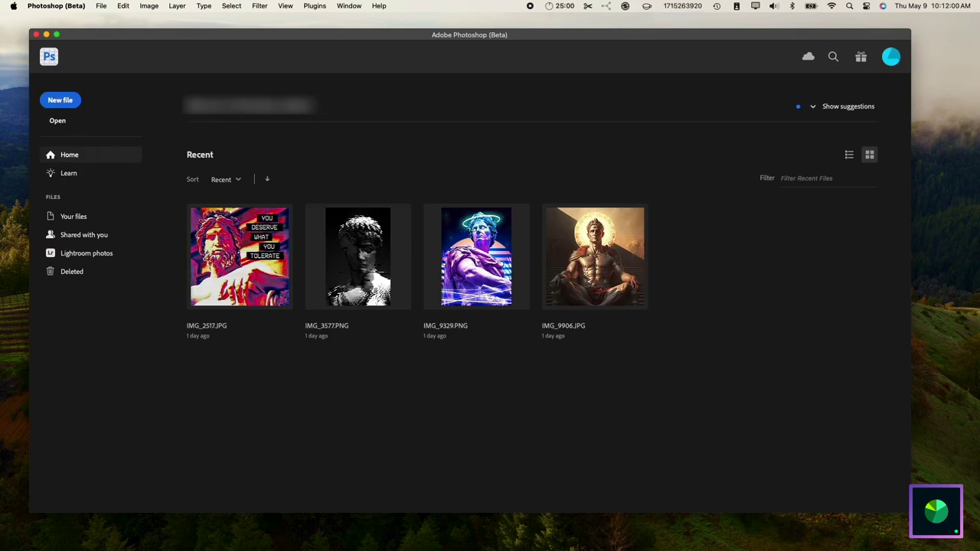
left_click_drag(780, 343, 674, 429)
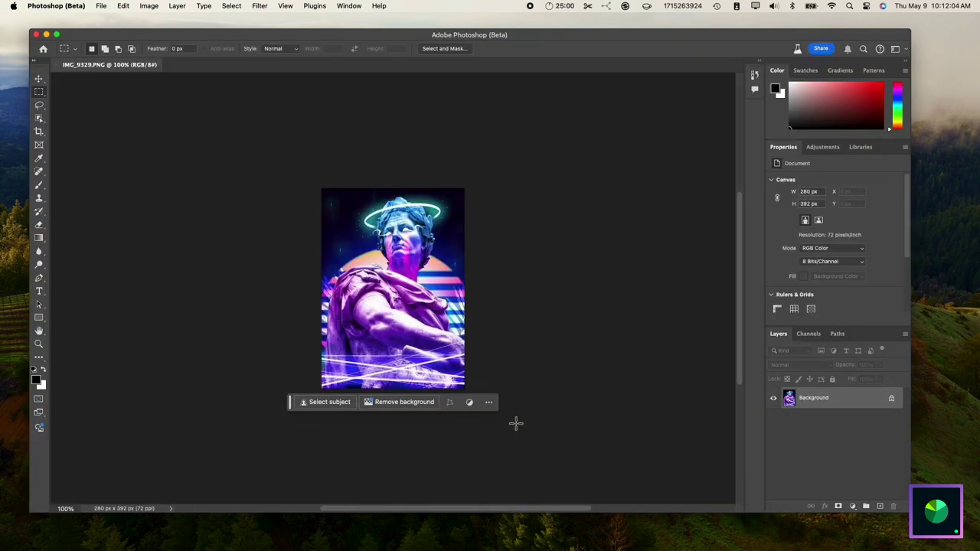
Duplicate the Background layer to create 'Background copy'.
right_click(829, 399)
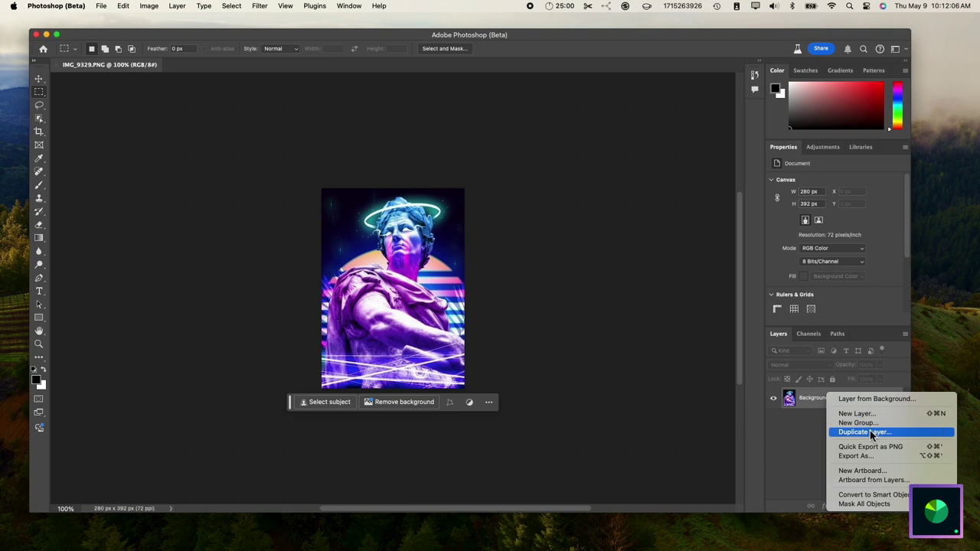
left_click(869, 432)
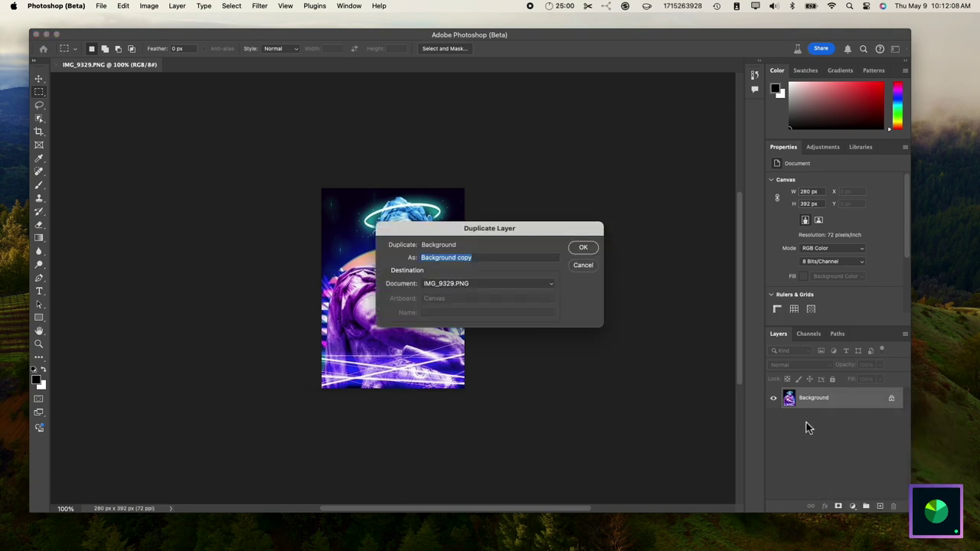
key("Return")
Enlarge the canvas to 500 × 500 px.
key("super+alt+c")
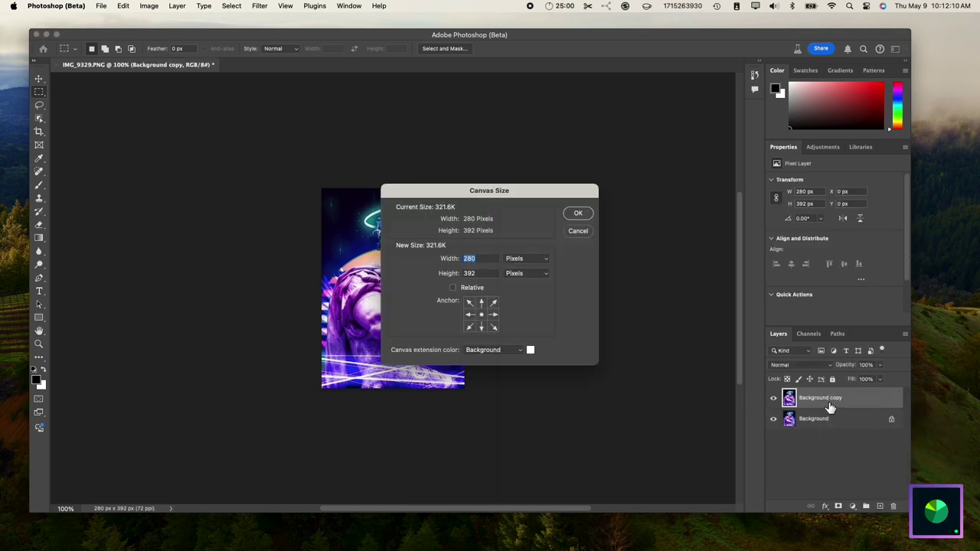
type("500")
key("Tab")
type("500")
key("Return")
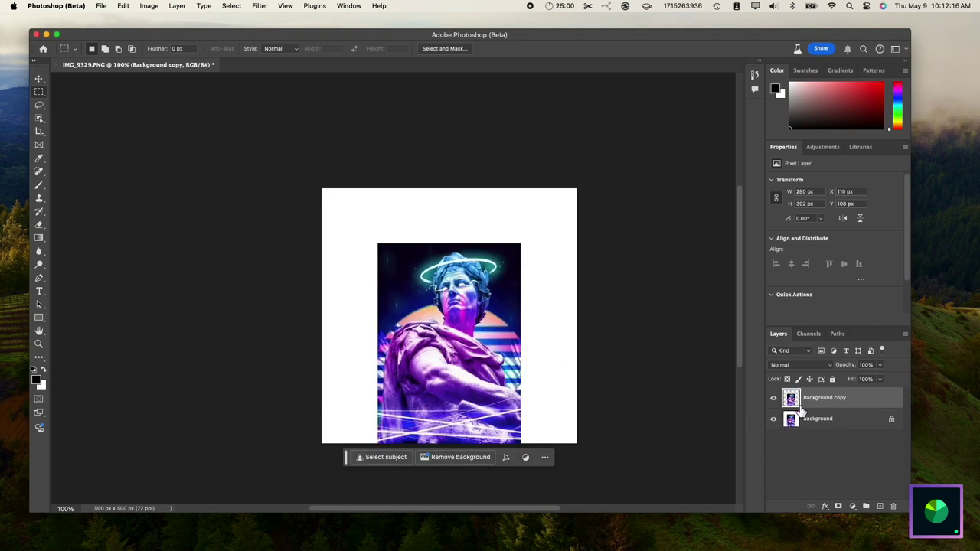
Select the white border by inverting the statue's outline, and Generative Fill it without a prompt.
left_click(791, 399, "super")
left_click(239, 6)
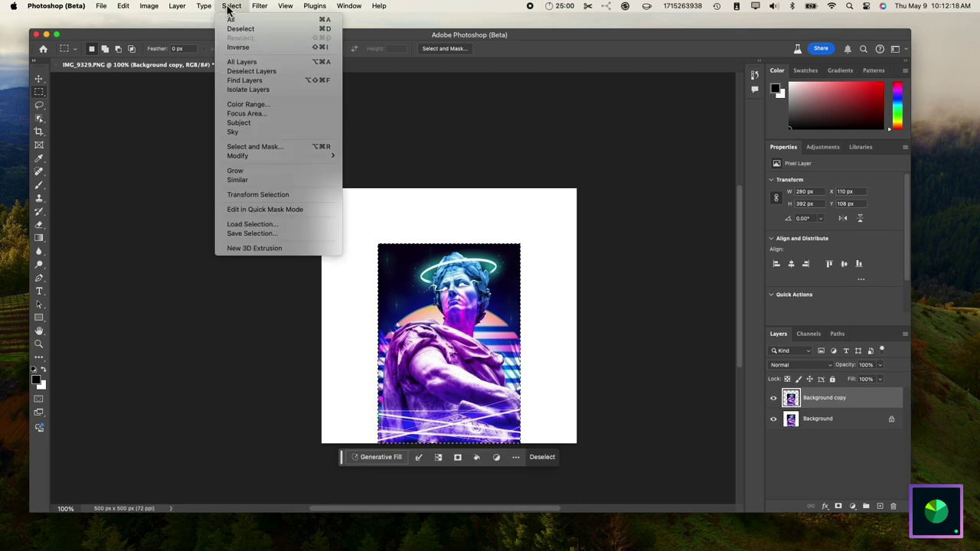
left_click(247, 46)
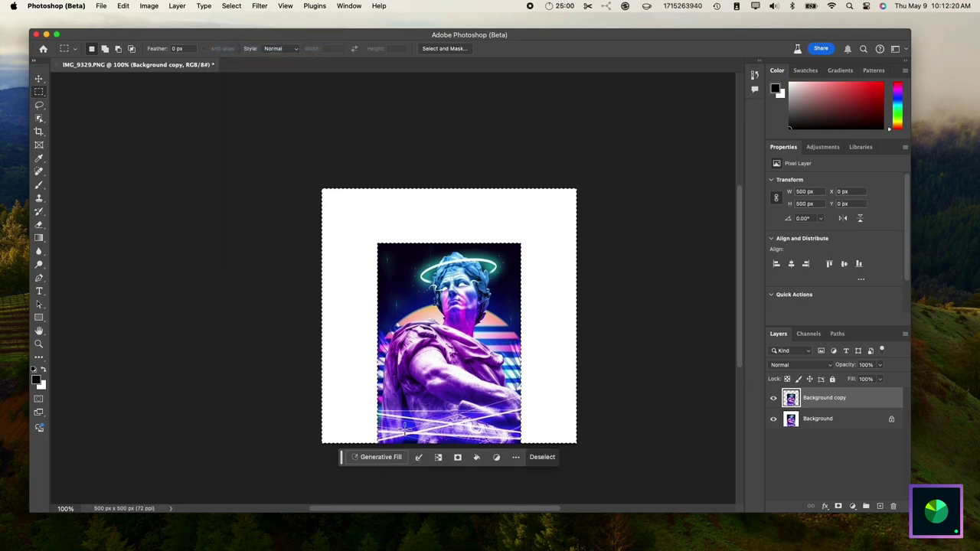
left_click(372, 459)
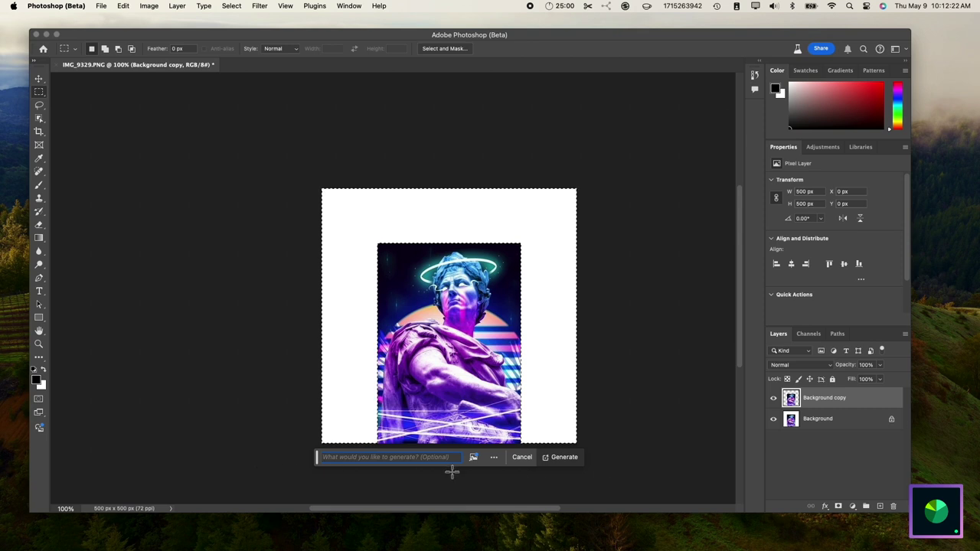
left_click(567, 458)
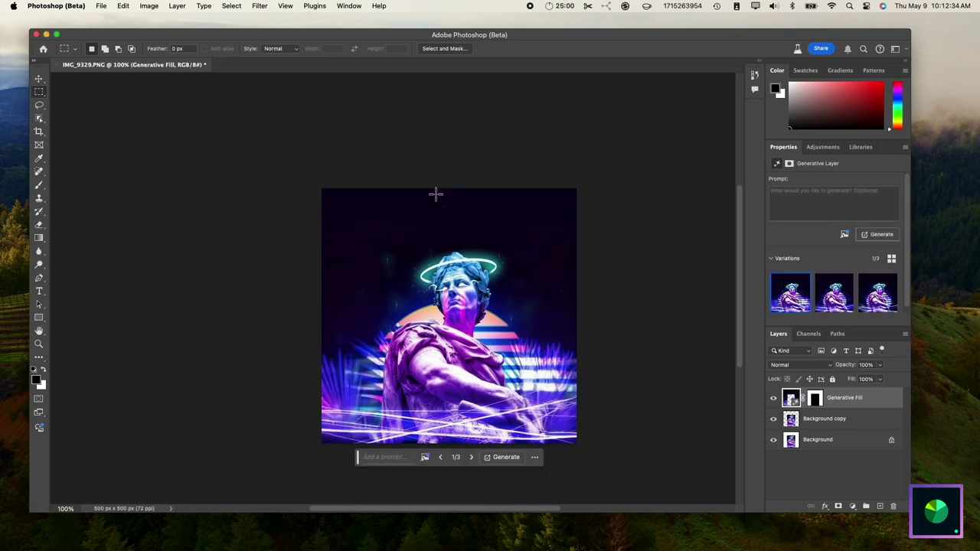
Choose the second of the three generated neon border variations.
mouse_move(834, 294)
left_click(832, 309)
mouse_move(878, 292)
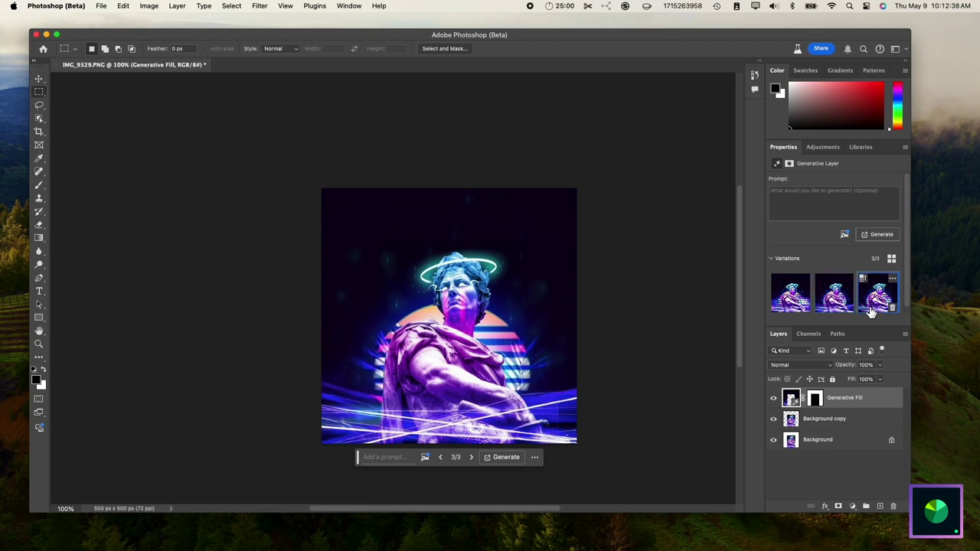
left_click(828, 307)
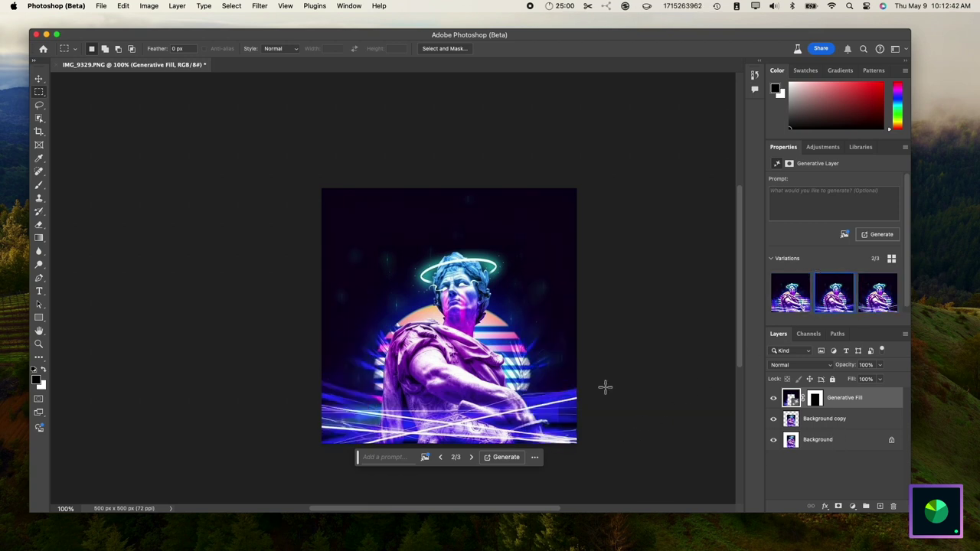
left_click(101, 6)
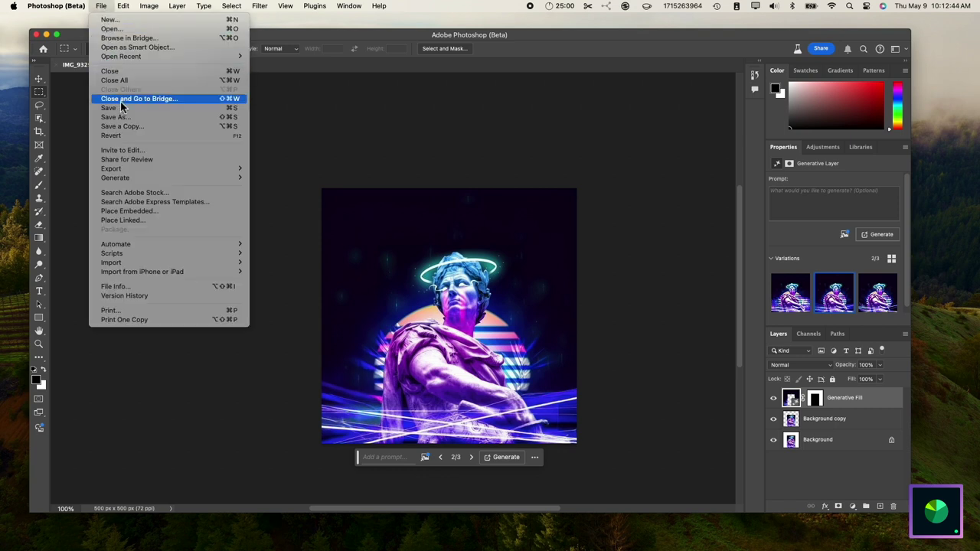
left_click(392, 121)
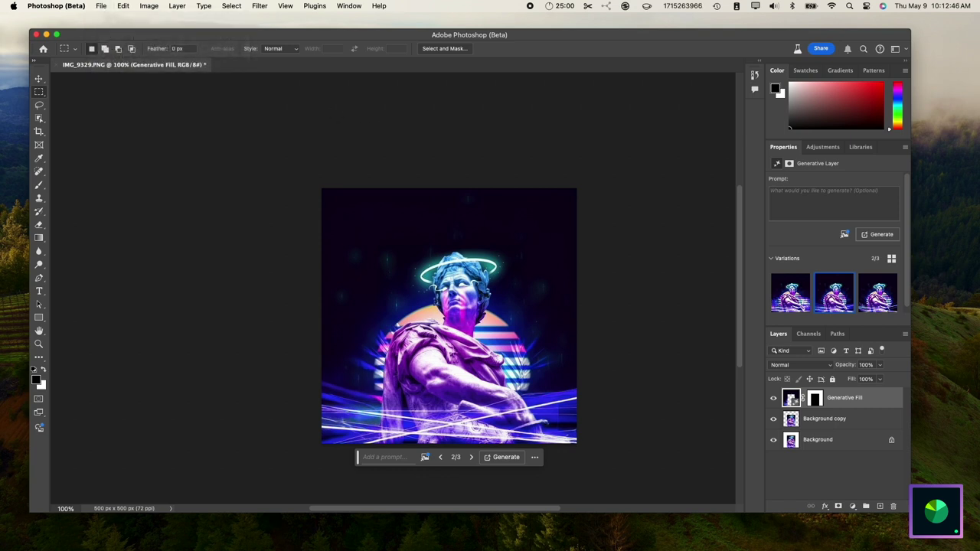
Close IMG_9329.PNG and open the car selfie photo.
left_click(56, 65)
left_click(504, 224)
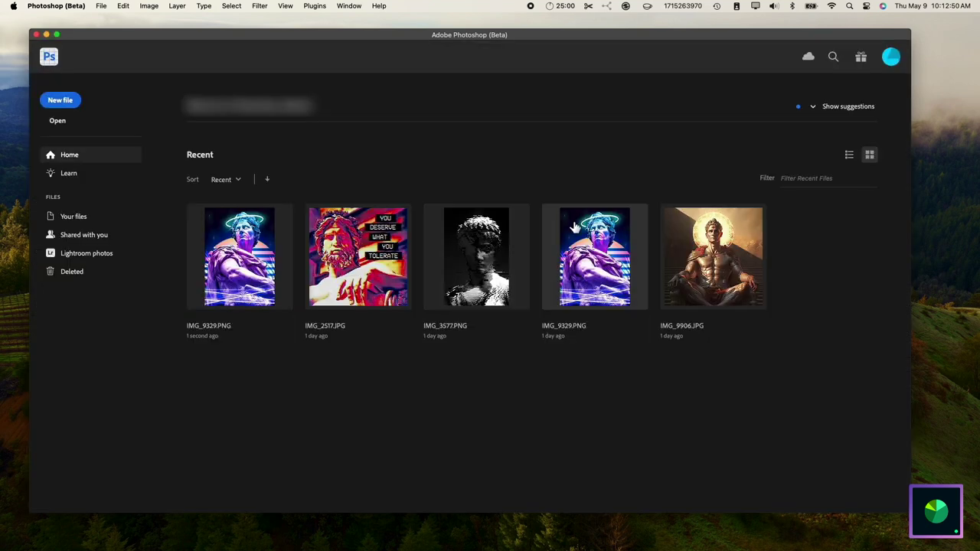
mouse_move(701, 545)
left_mouse_down()
mouse_move(645, 521)
mouse_move(656, 513)
left_mouse_up()
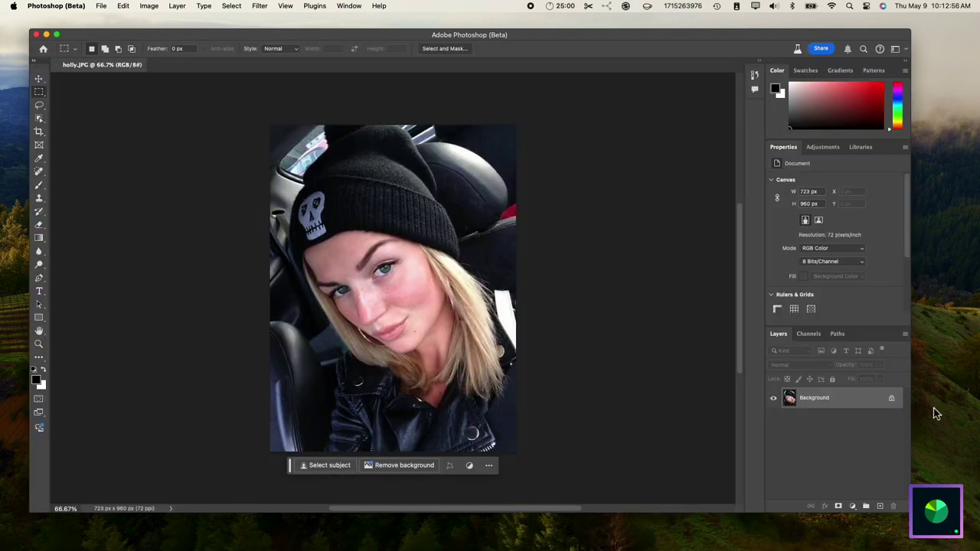
Duplicate the selfie's Background layer.
right_click(845, 398)
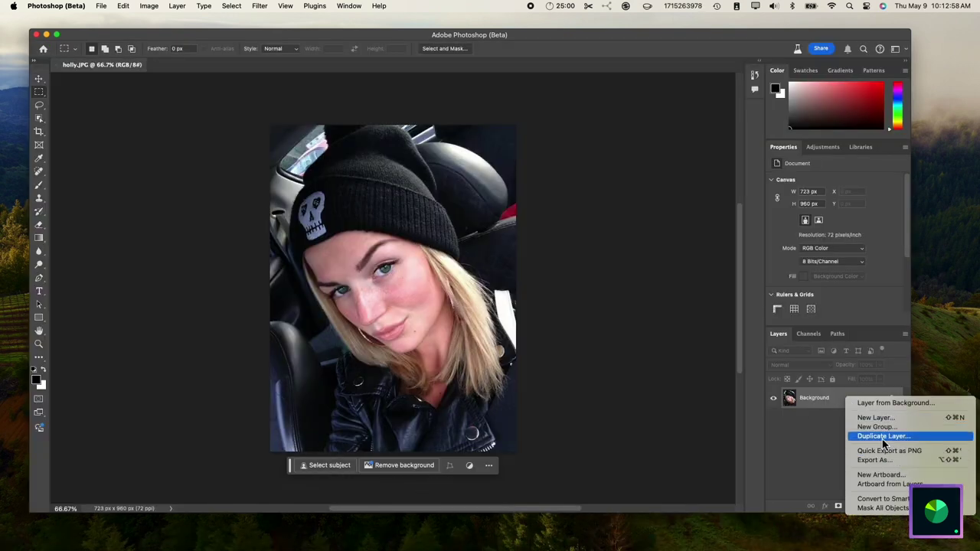
left_click(883, 435)
key("Return")
left_click(260, 6)
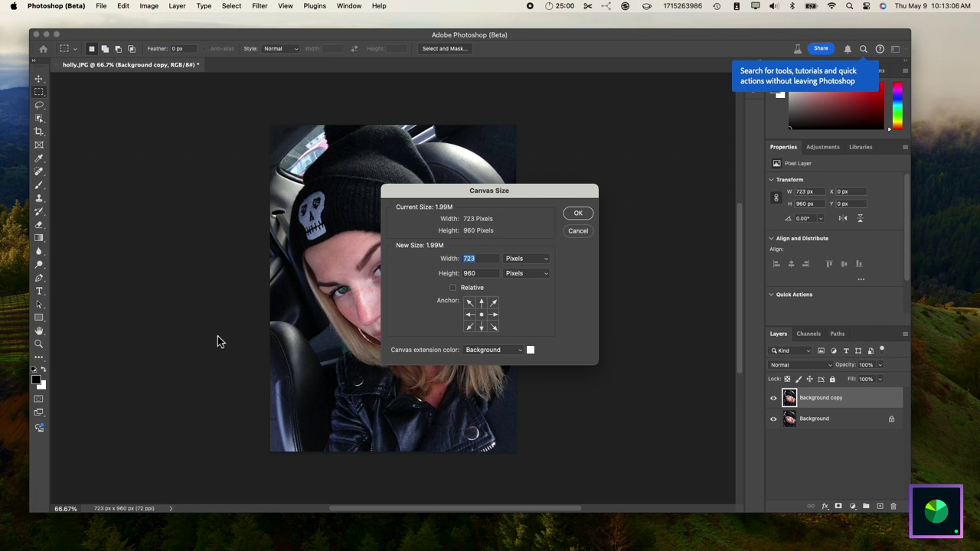
Enlarge the selfie's canvas to 1200 × 1200 px.
type("1200")
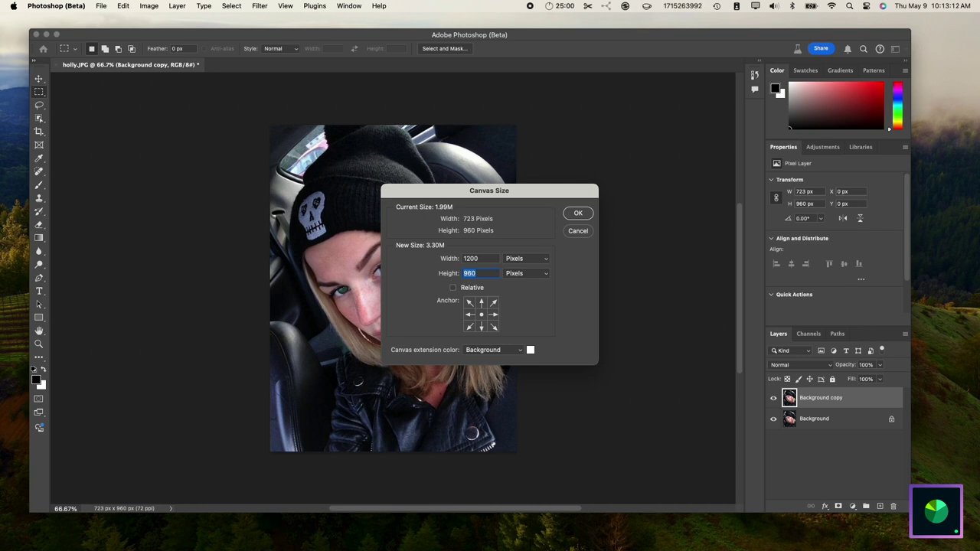
type("2")
type("1200")
left_click(482, 326)
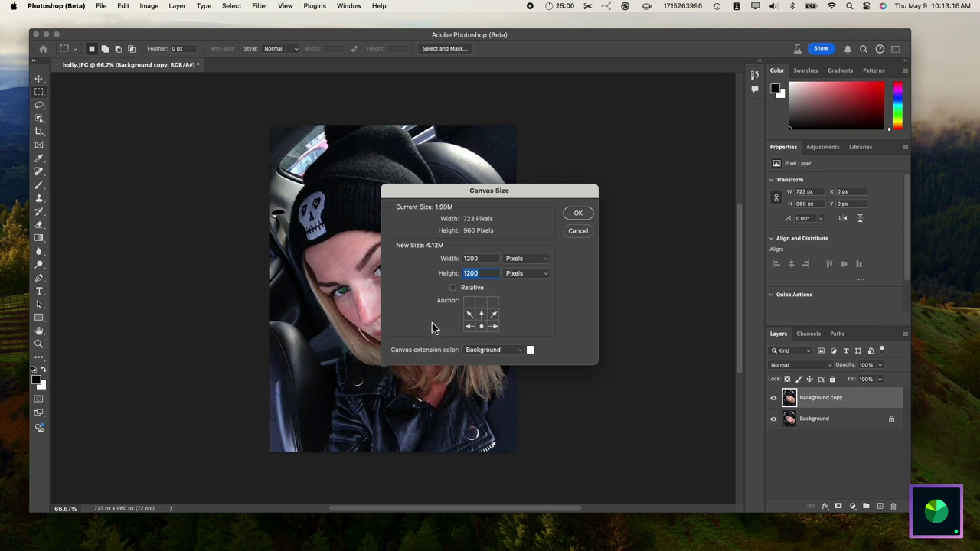
key("Return")
Select the white margins by inverting the photo's outline, and Generative Fill them without a prompt.
left_click(789, 397, "super")
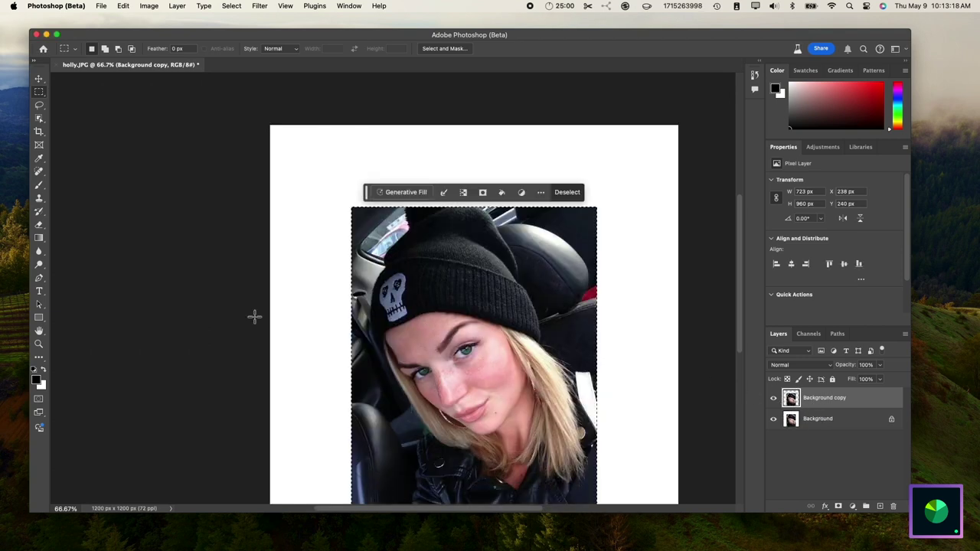
scroll(254, 316, "down", 3)
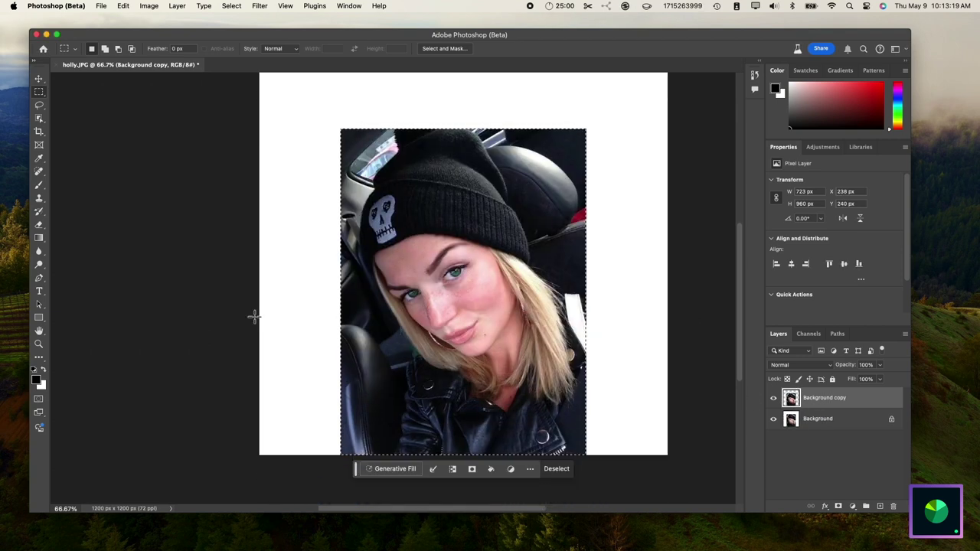
left_click(231, 5)
left_click(239, 48)
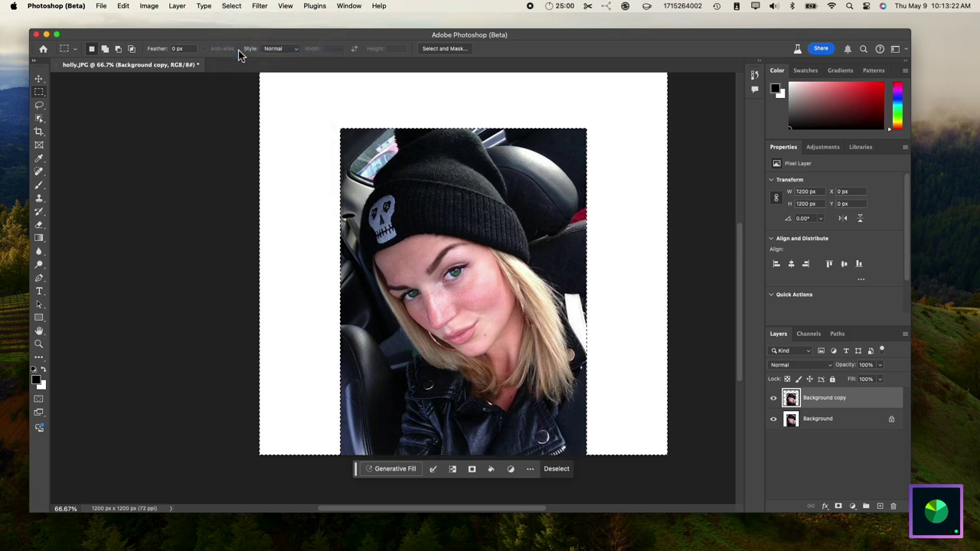
left_click(393, 472)
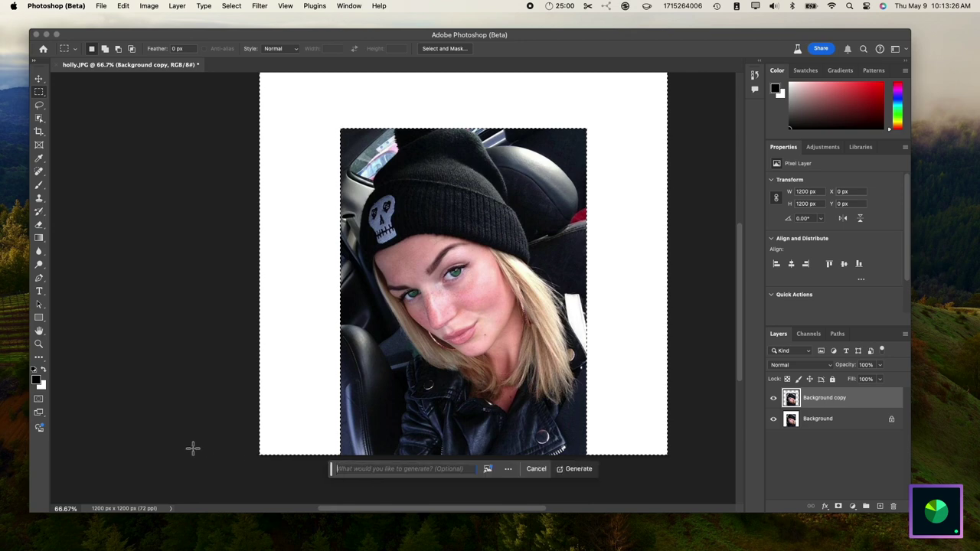
left_click(579, 469)
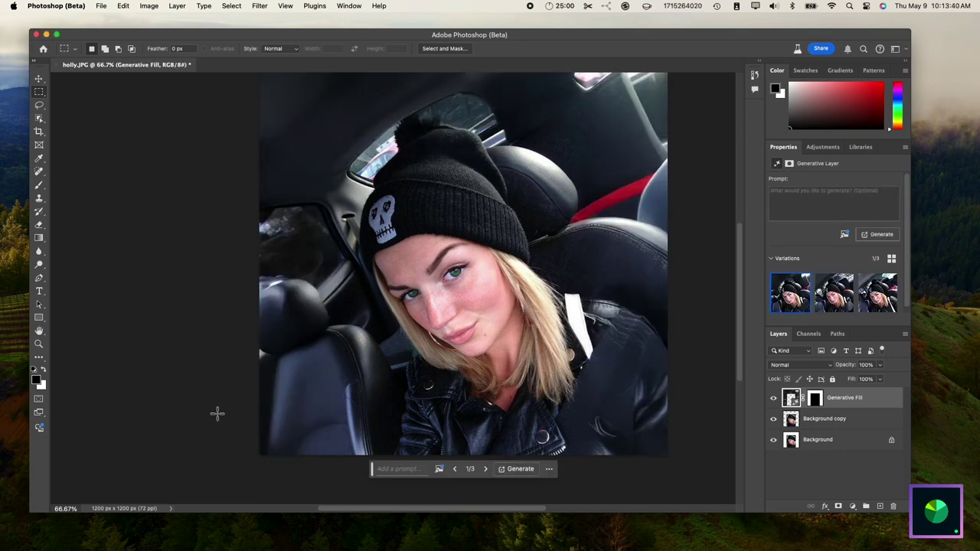
mouse_move(834, 292)
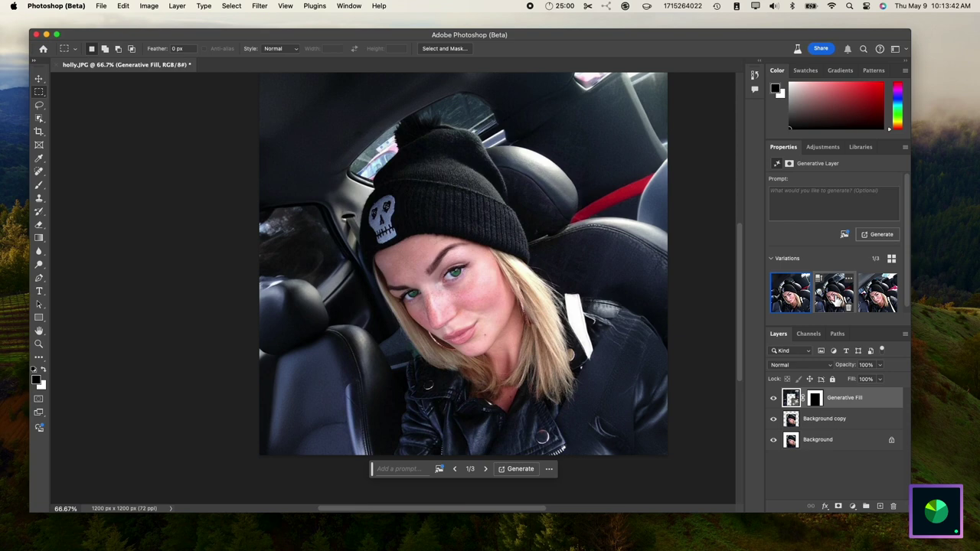
Cycle through the three car-interior variations, settle on the first, and close the selfie.
left_click(488, 469)
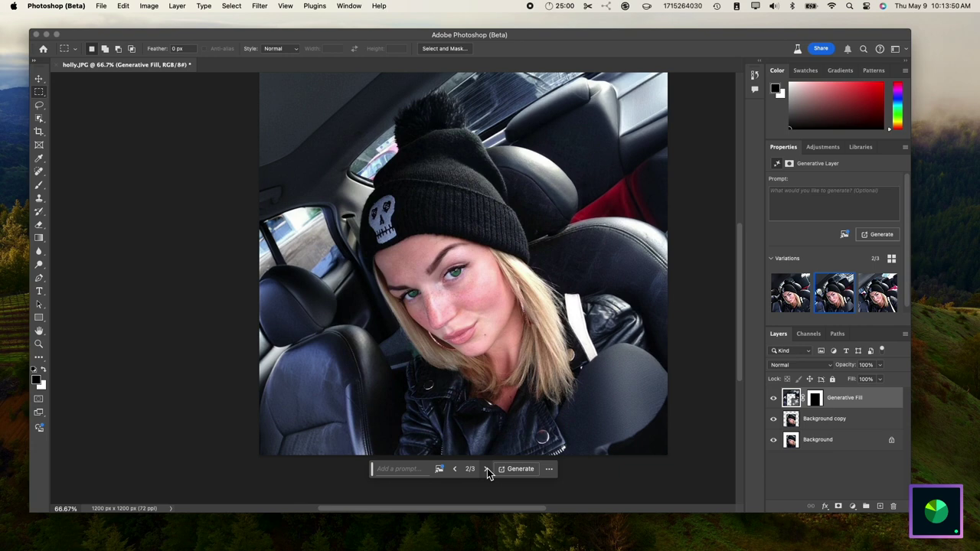
left_click(487, 469)
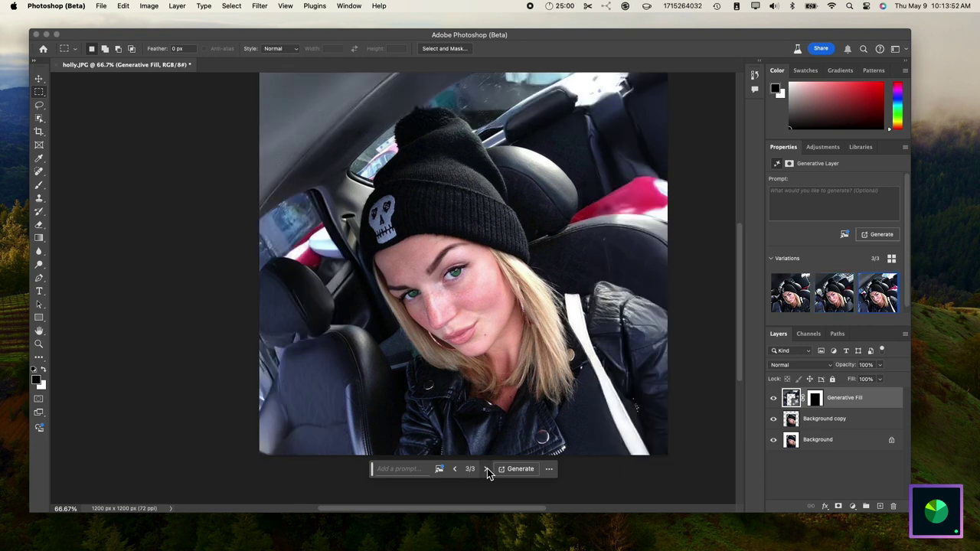
left_click(487, 469)
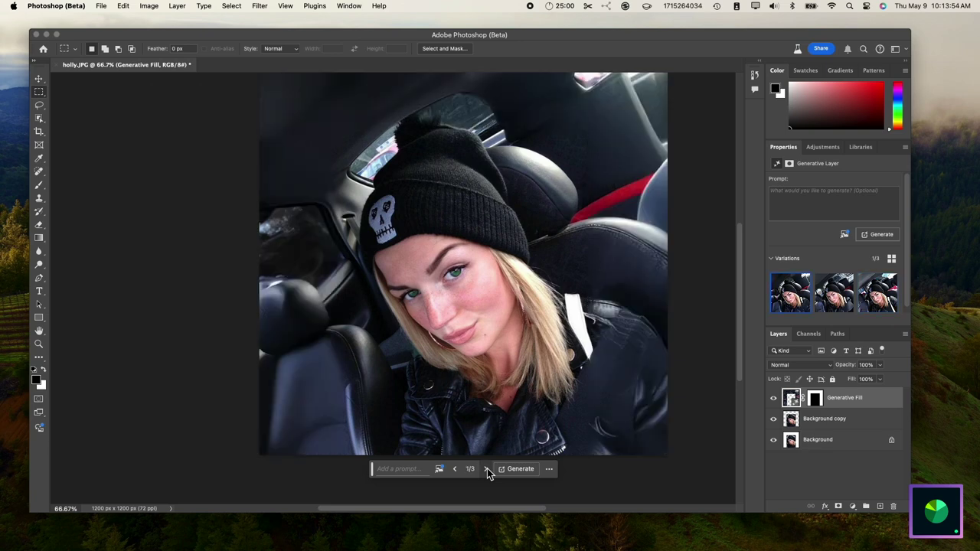
left_click(487, 469)
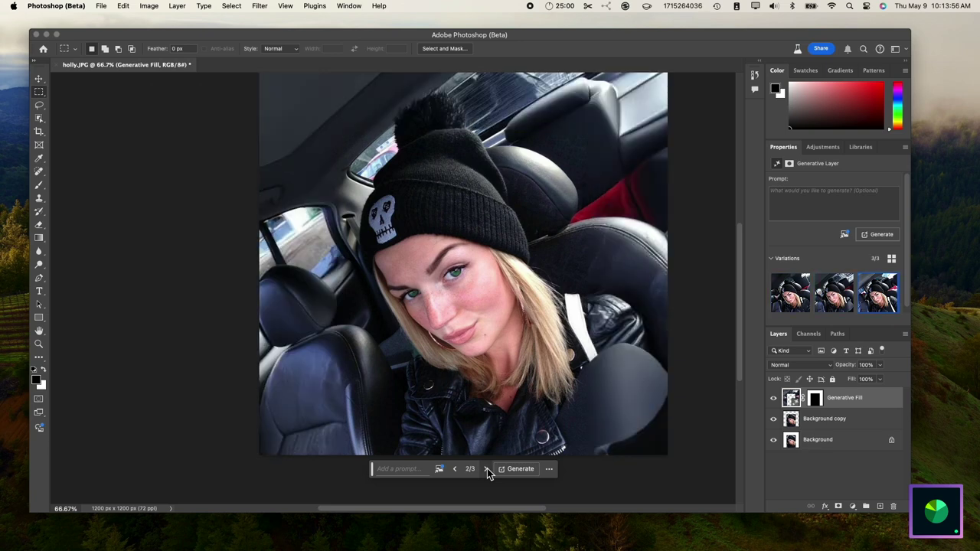
left_click(487, 469)
left_click(487, 469)
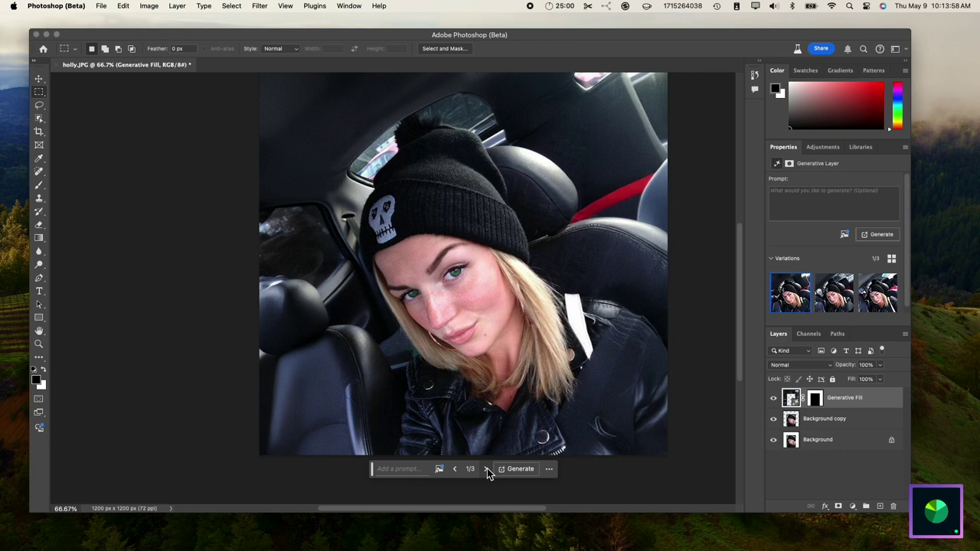
left_click(487, 469)
left_click(487, 468)
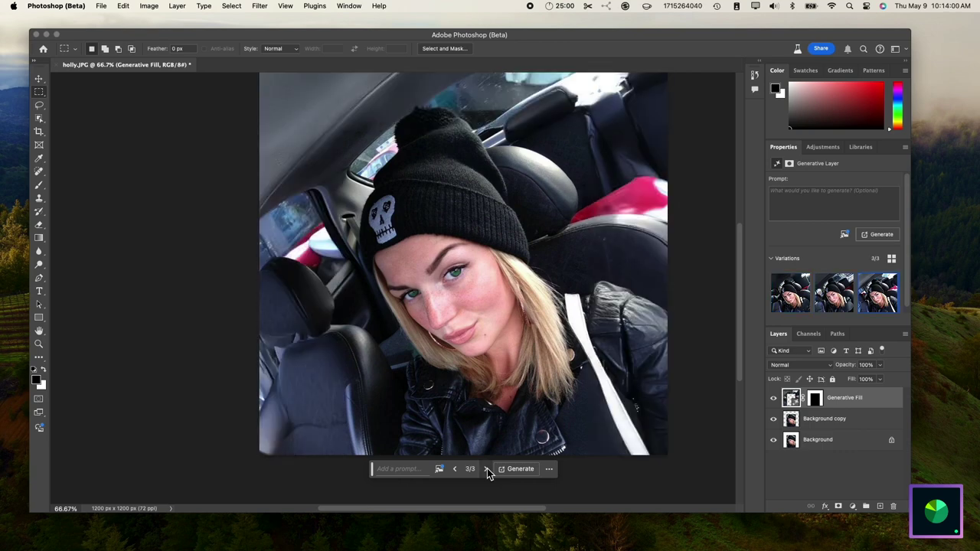
left_click(487, 469)
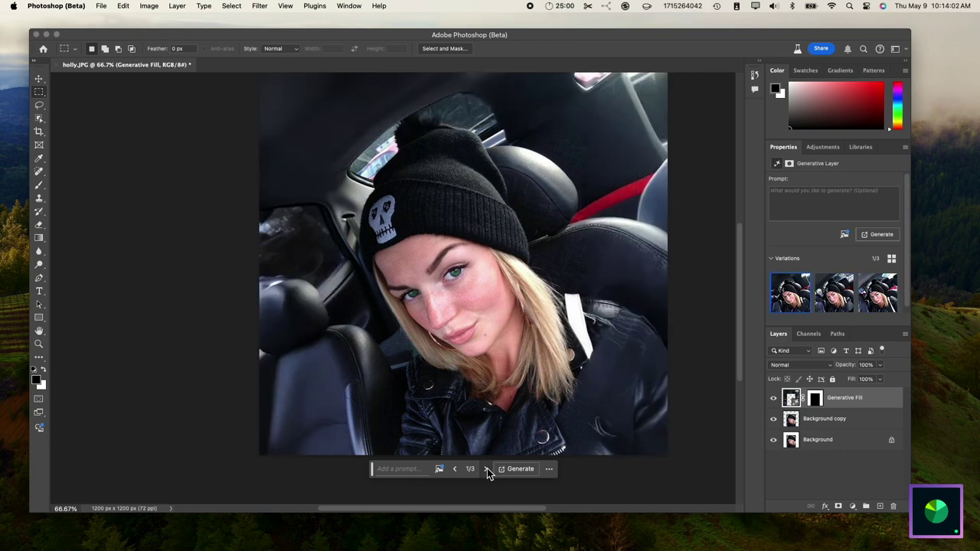
left_click(487, 468)
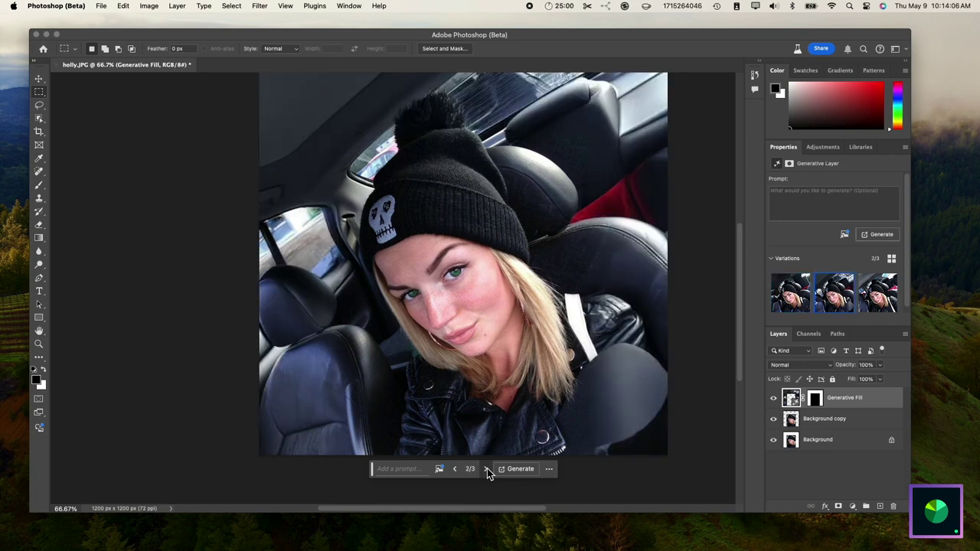
left_click(487, 469)
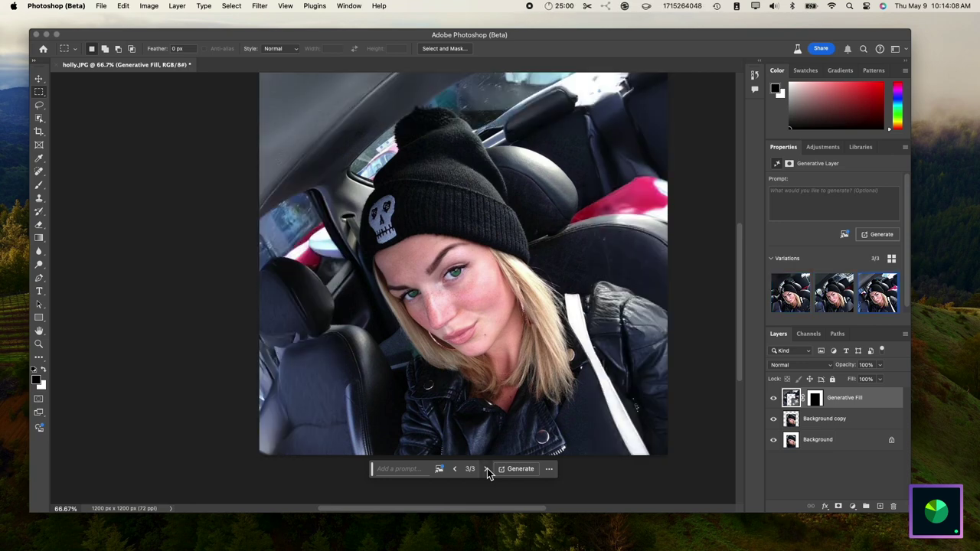
left_click(487, 469)
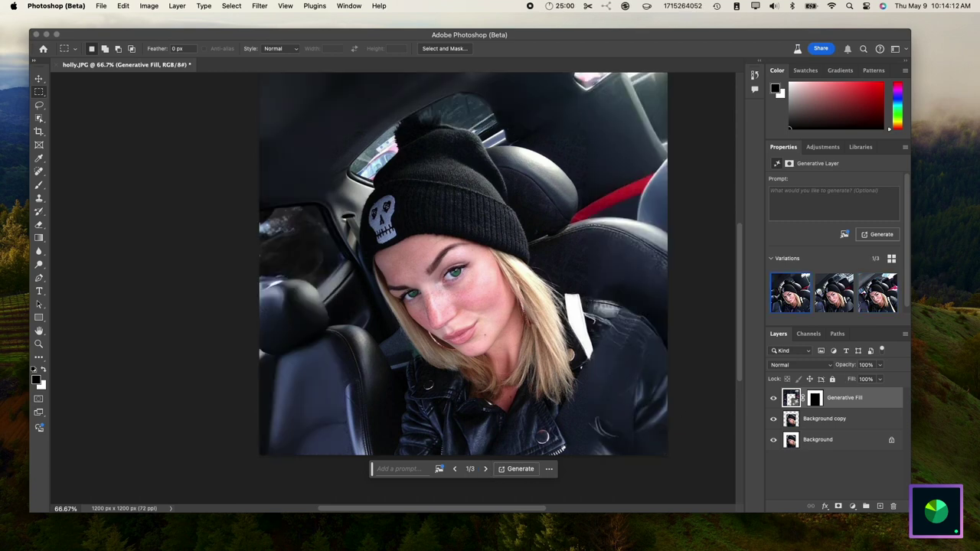
left_click(56, 70)
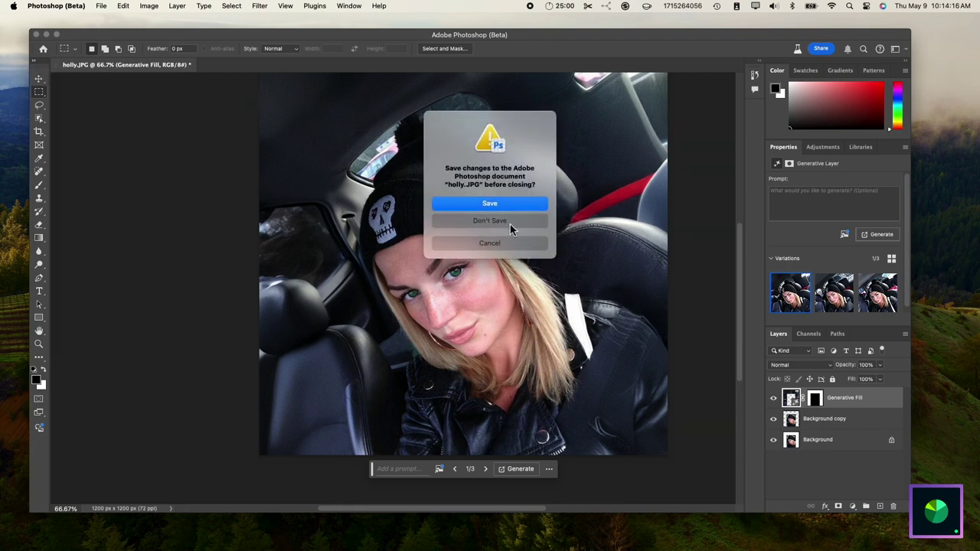
Discard the selfie's changes, open IMG_9345.JPG, and duplicate its Background layer.
left_click(512, 228)
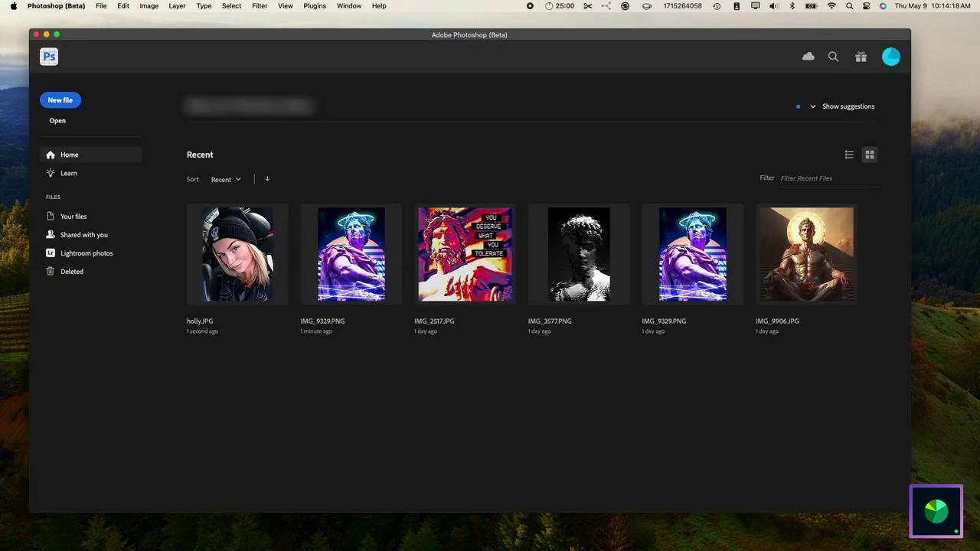
left_click_drag(827, 401, 660, 529)
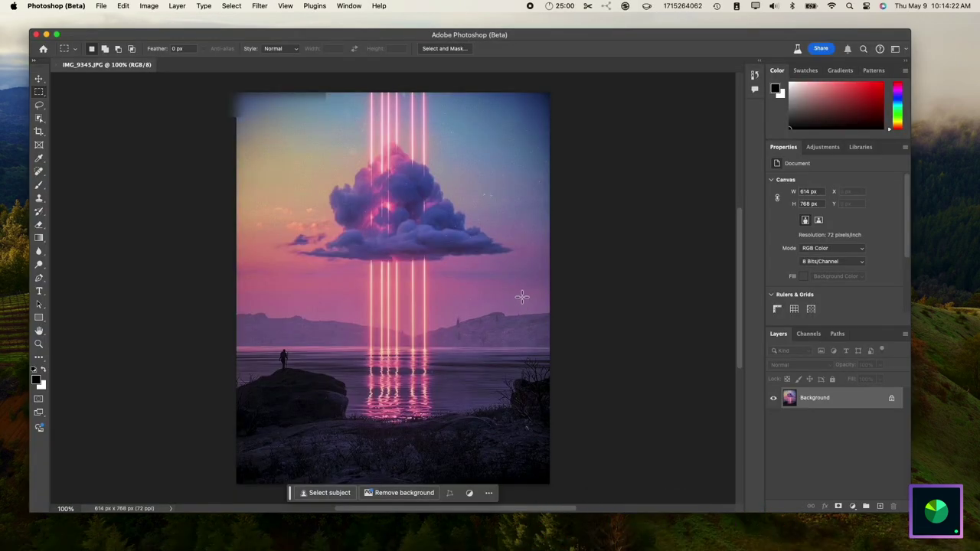
right_click(841, 416)
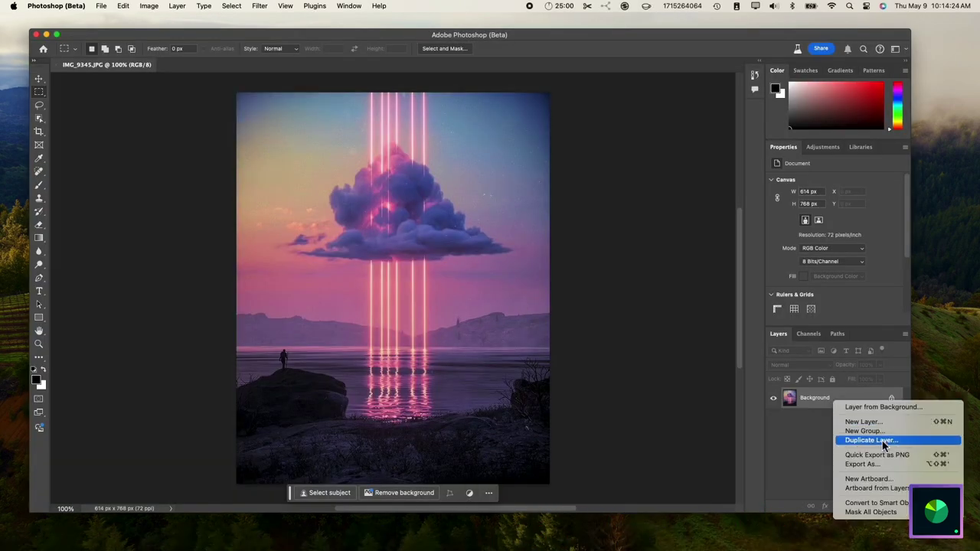
left_click(288, 202)
key("Return")
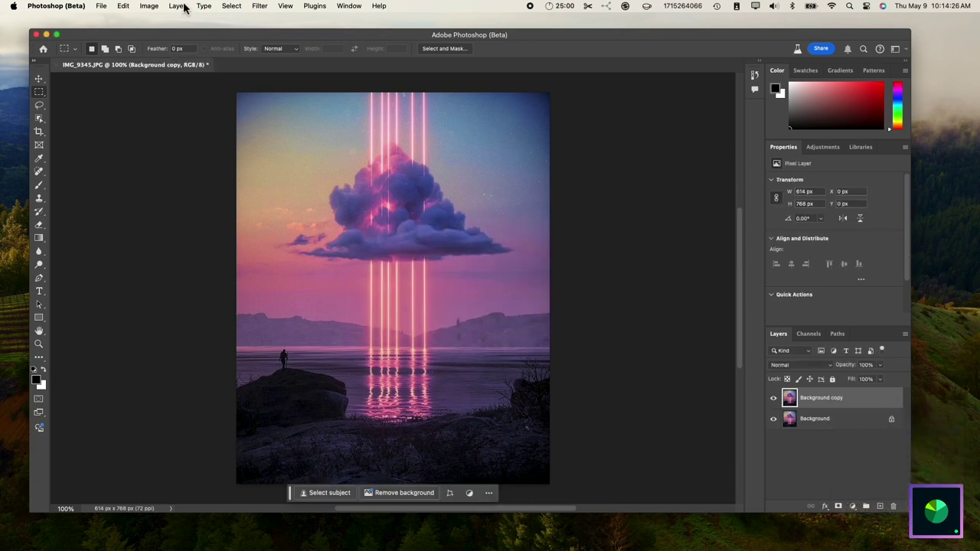
Resize the canvas to 1200 × 1500 px with the photo anchored at bottom centre.
left_click(178, 6)
mouse_move(196, 204)
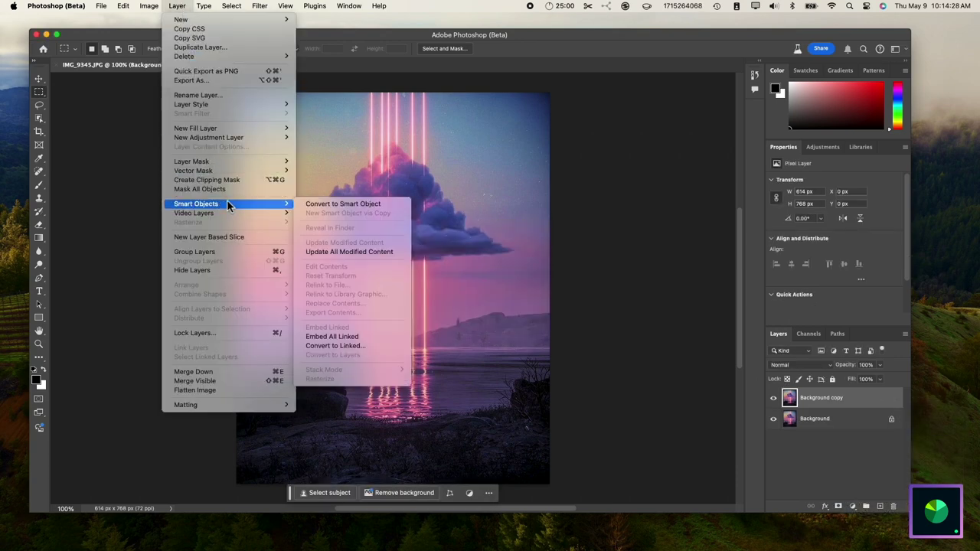
left_click(147, 262)
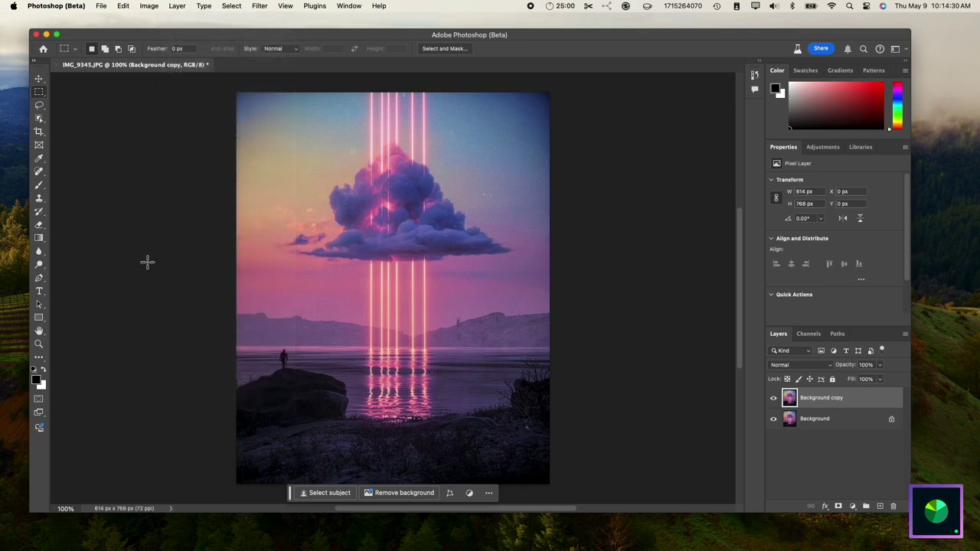
key("super+alt+c")
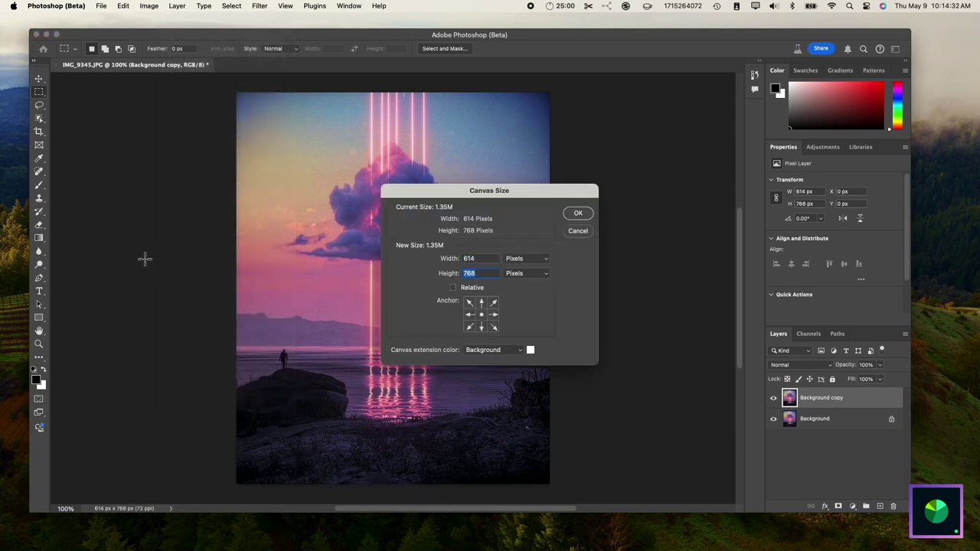
type("1500")
type("1200")
scroll(338, 333, "left", 3)
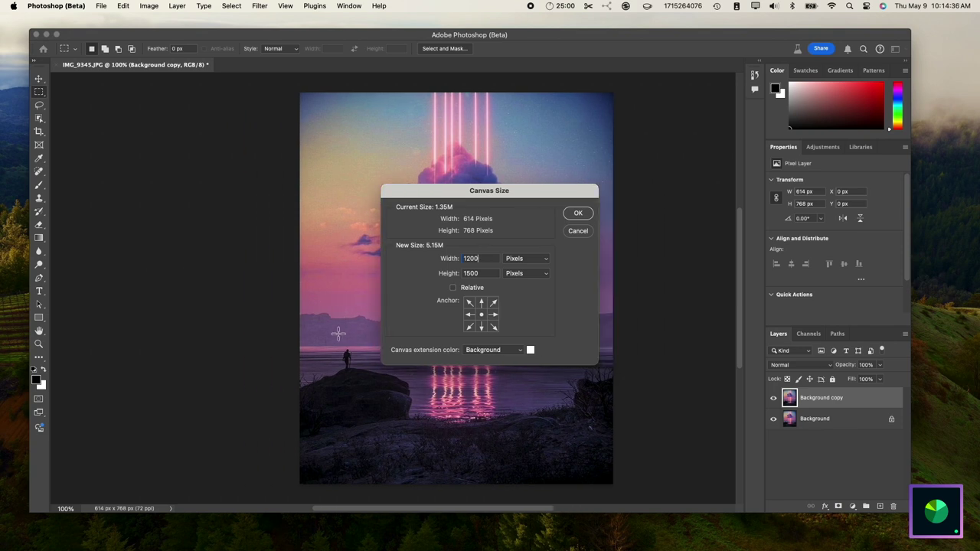
left_click(481, 327)
key("Return")
Zoom out, then back to 50%, to view the enlarged canvas.
key("super+minus")
key("super+minus")
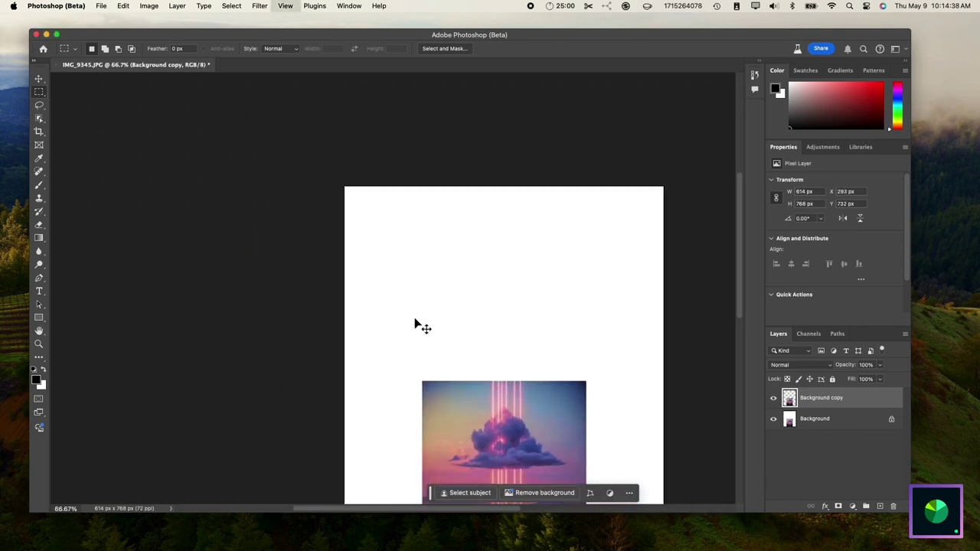
key("super+minus")
scroll(387, 318, "down", 3)
key("super+plus")
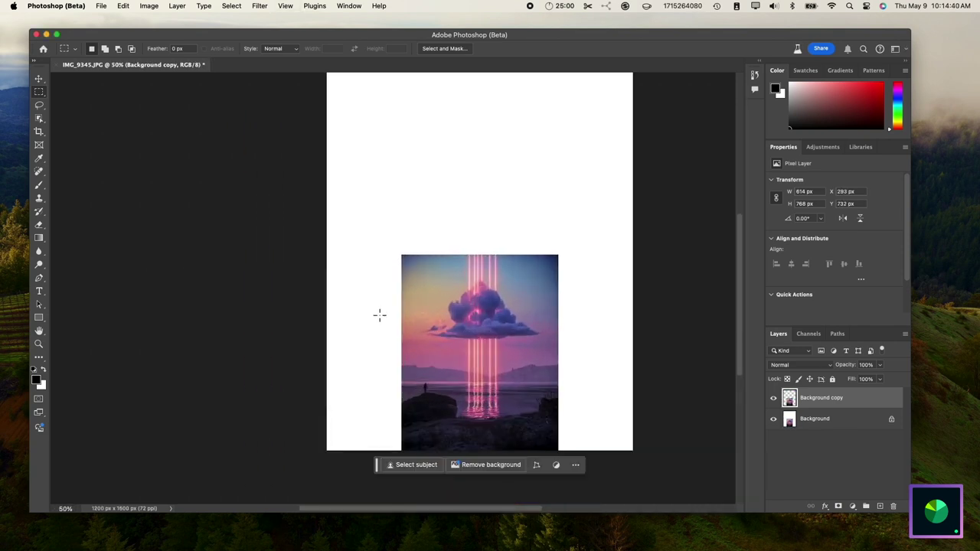
scroll(495, 351, "right", 5)
scroll(495, 351, "up", 1)
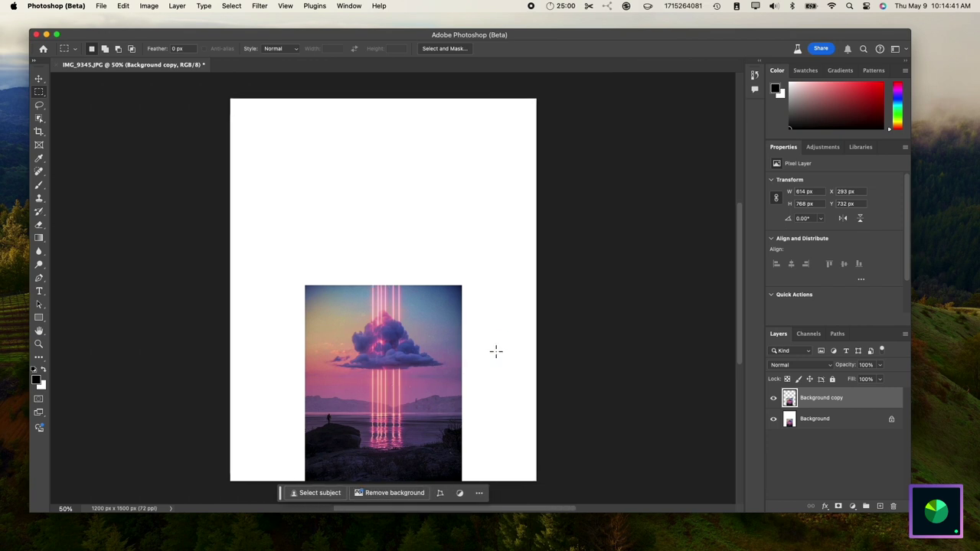
Select the white space by inverting the cloud photo's outline, and Generative Fill it without a prompt.
left_click(789, 399, "super")
left_click(232, 5)
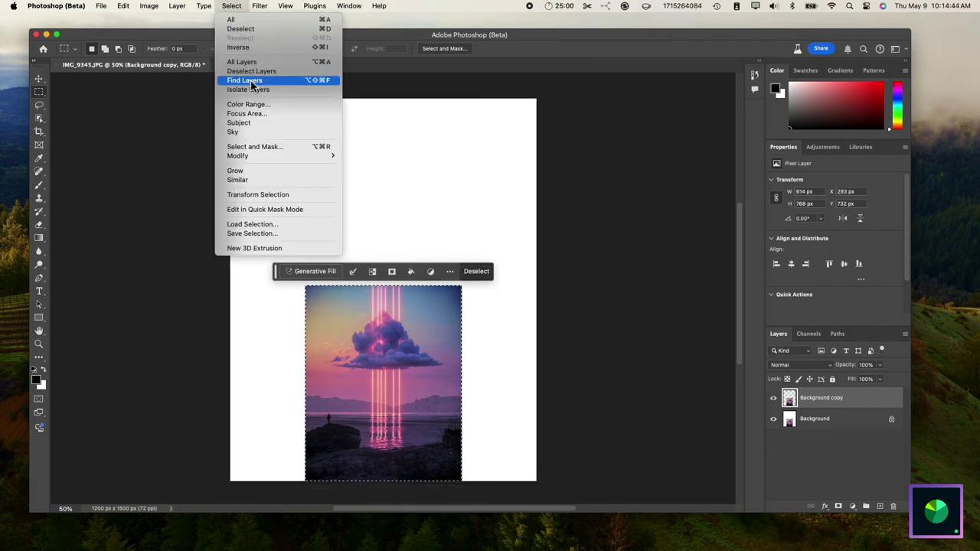
left_click(250, 49)
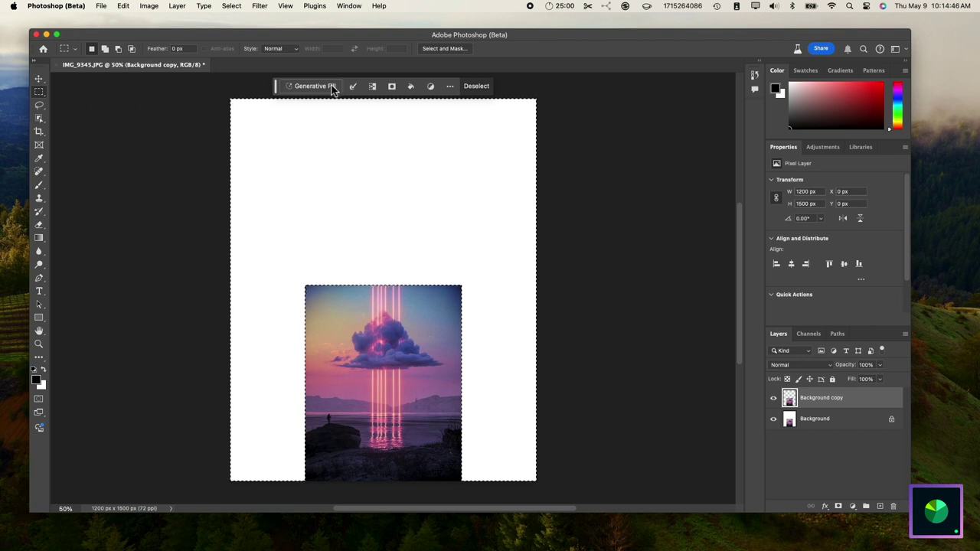
left_click(316, 85)
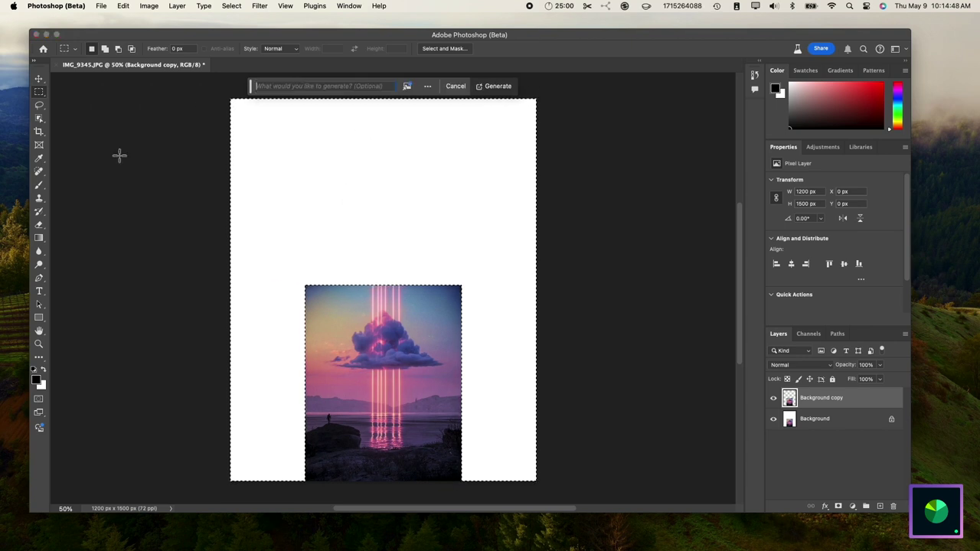
left_click(490, 86)
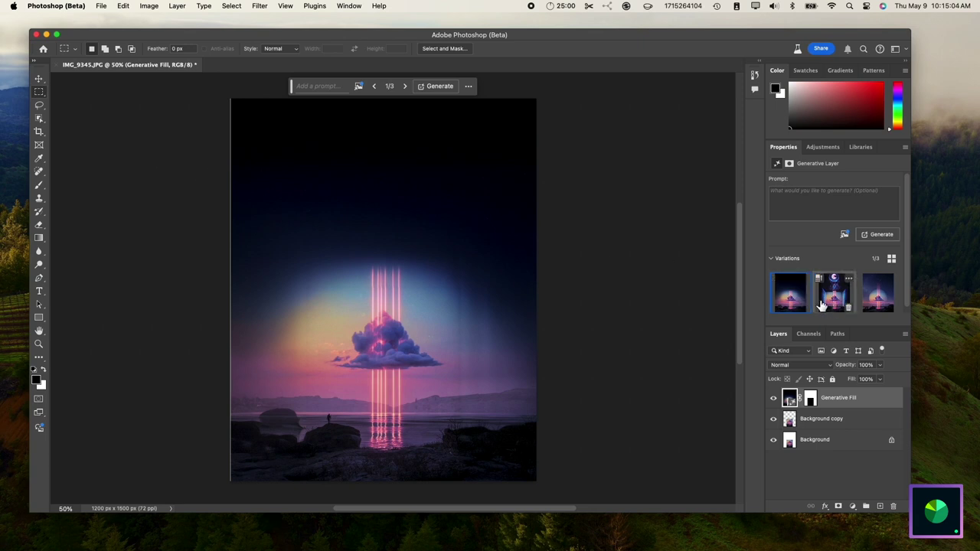
Step through the variations to the third, a starry sky with a glowing orb, zooming to inspect.
mouse_move(834, 293)
left_click(836, 303)
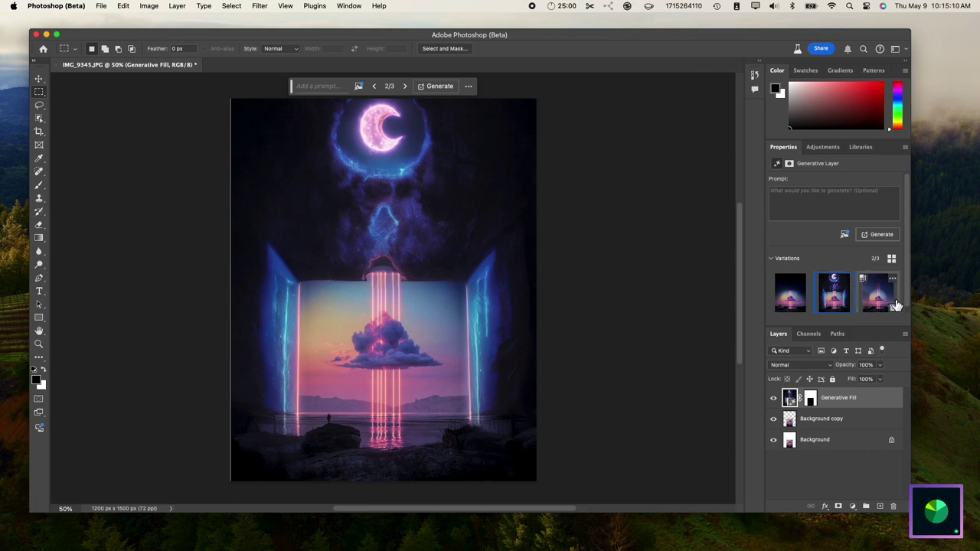
left_click(881, 302)
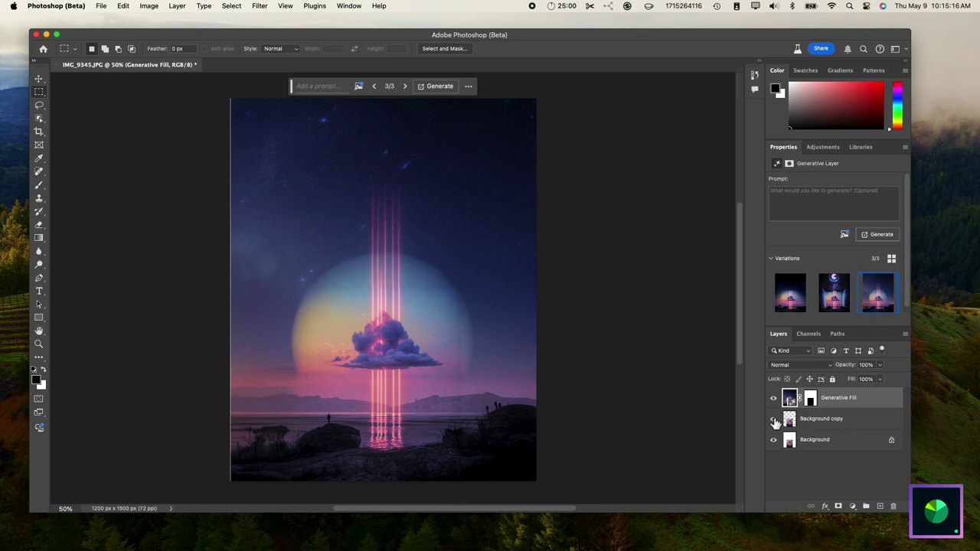
left_click(776, 441)
key("super+equal")
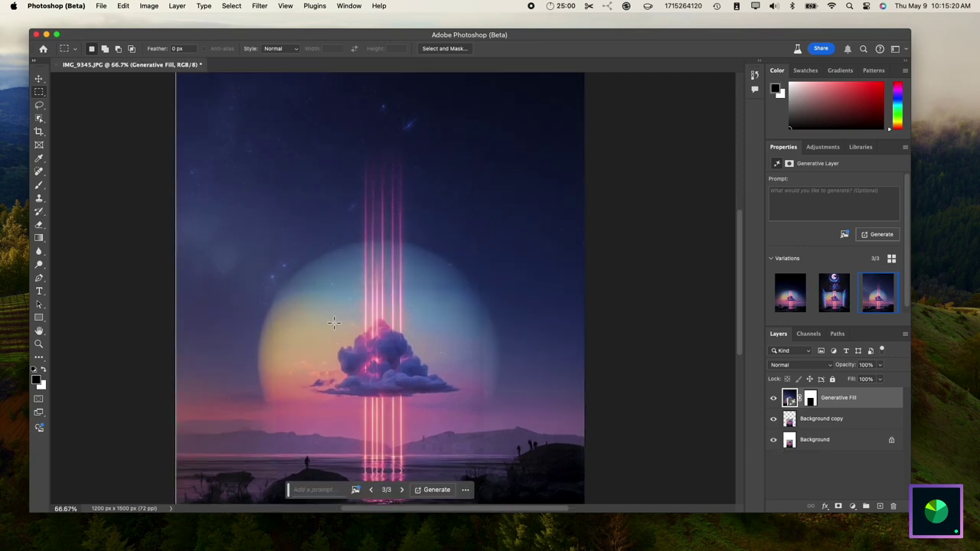
key("super+equal")
key("super+minus")
key("super+minus")
key("super+minus")
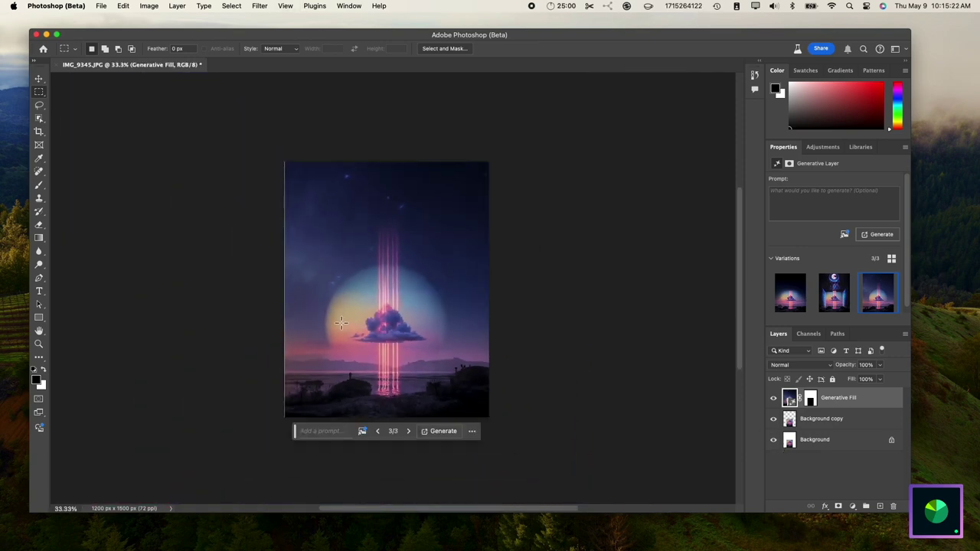
key("super+equal")
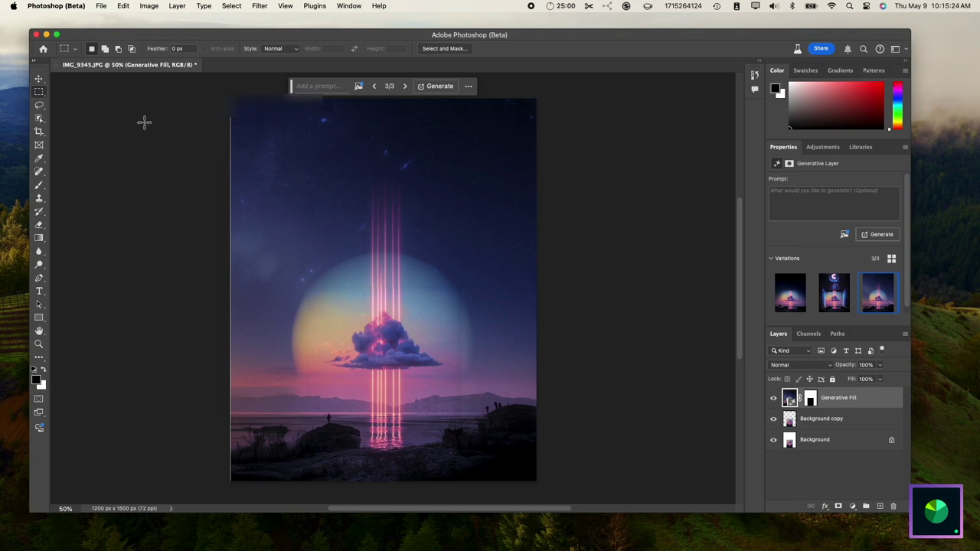
Close the cloud image without saving and open IMG_9906.JPG.
left_click(55, 65)
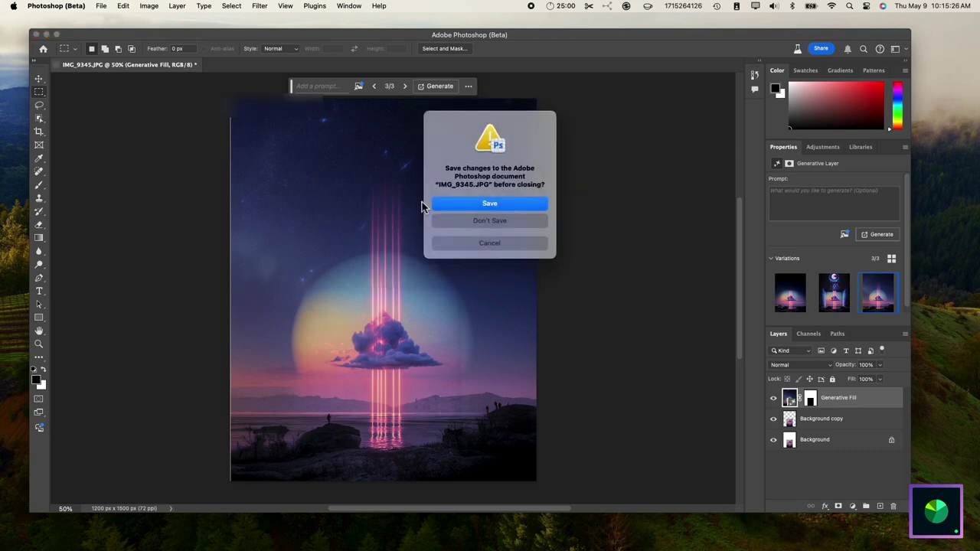
left_click(511, 221)
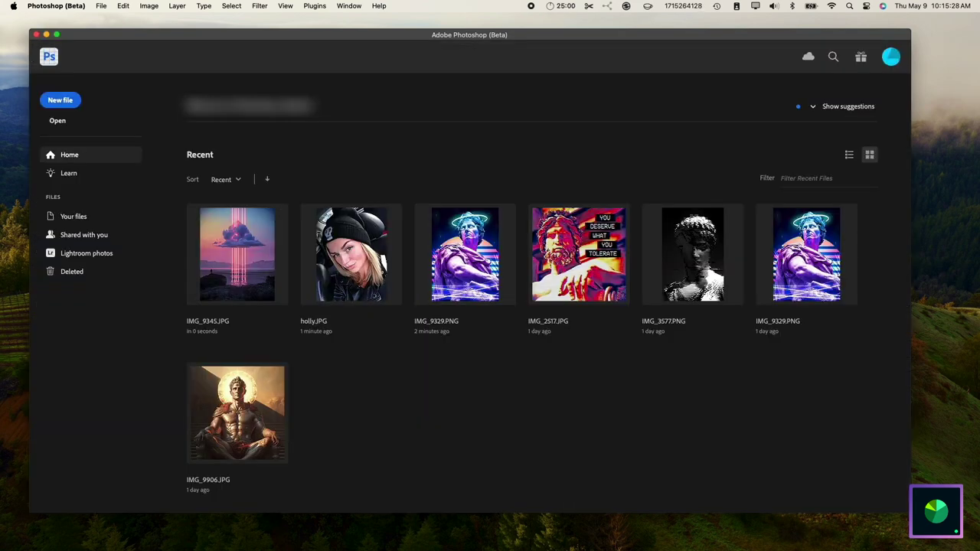
left_click_drag(559, 376, 663, 527)
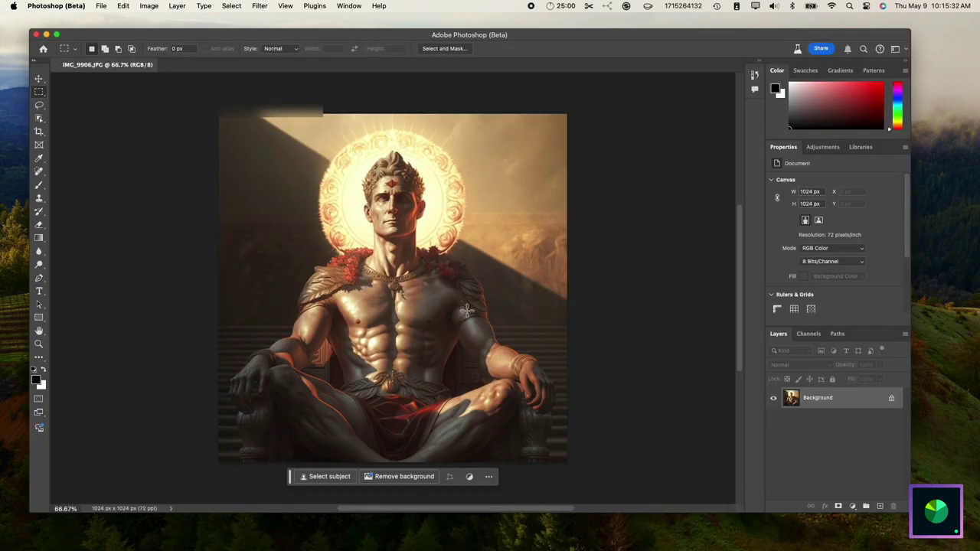
Try a 2048 px canvas anchored at bottom centre, then undo the enlargement.
key("super+alt+c")
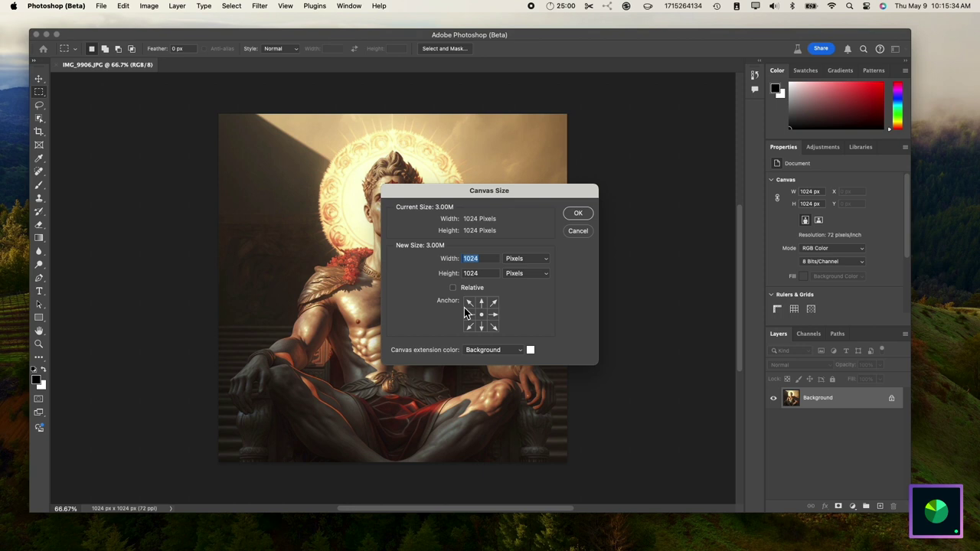
type("2048")
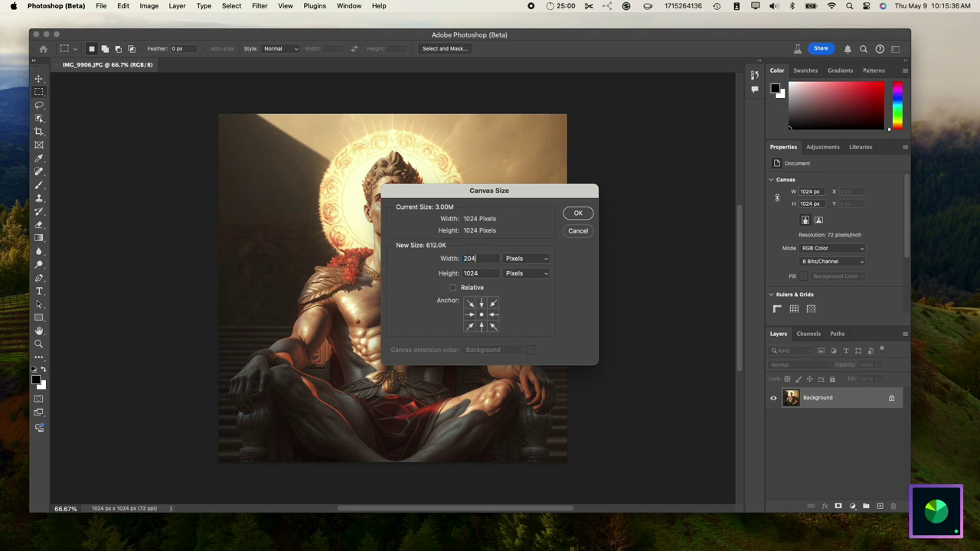
key("Tab")
type("2048")
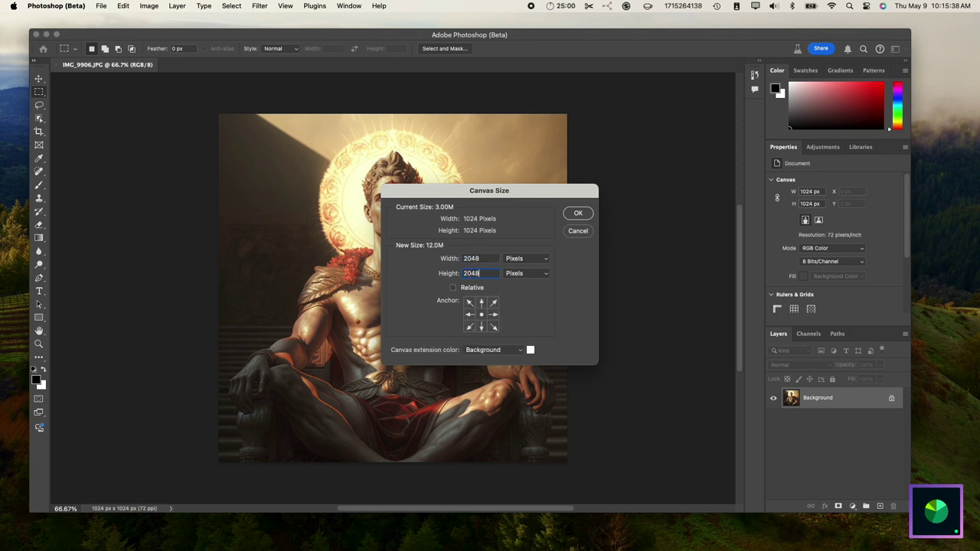
left_click(481, 327)
key("Return")
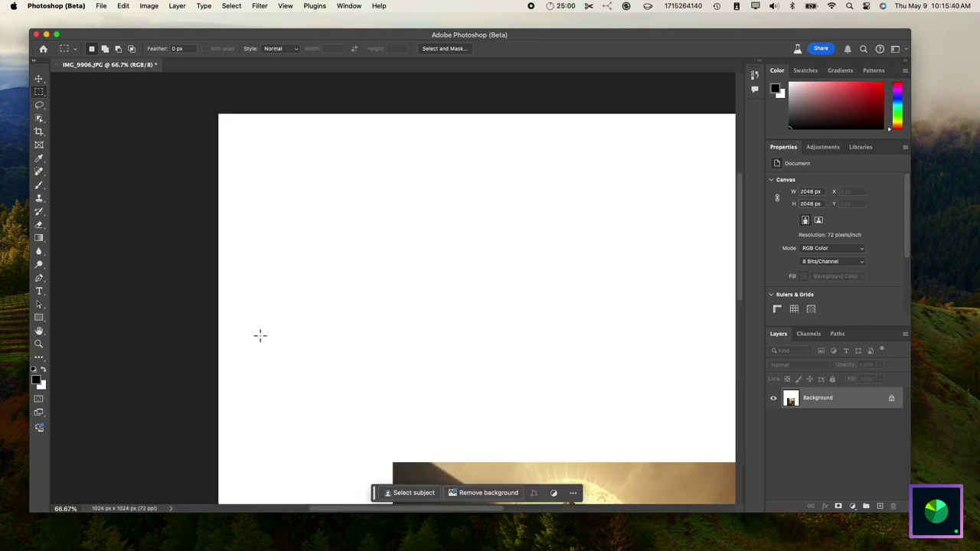
key("super+minus")
key("super+minus")
key("super+minus")
key("super+minus")
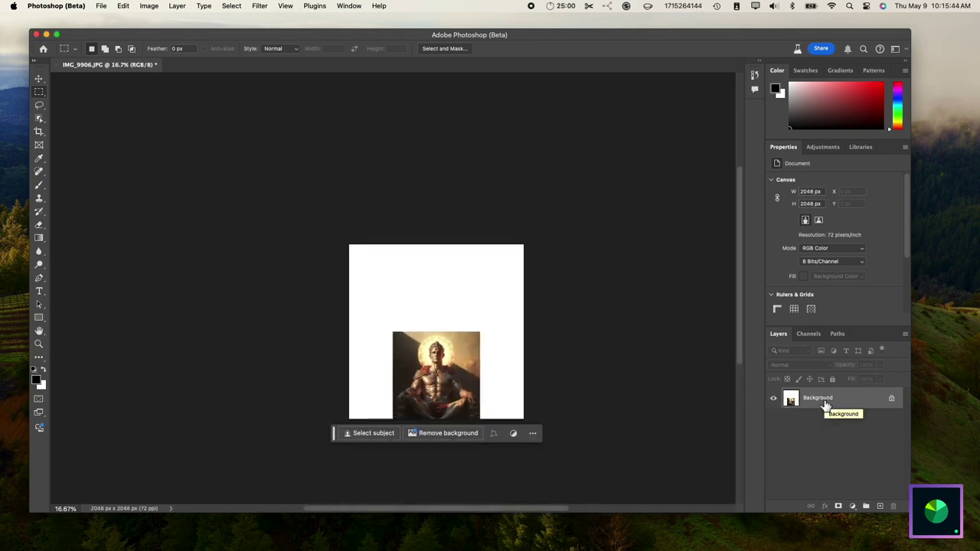
key("super+z")
Duplicate the Background layer of the portrait.
right_click(825, 403)
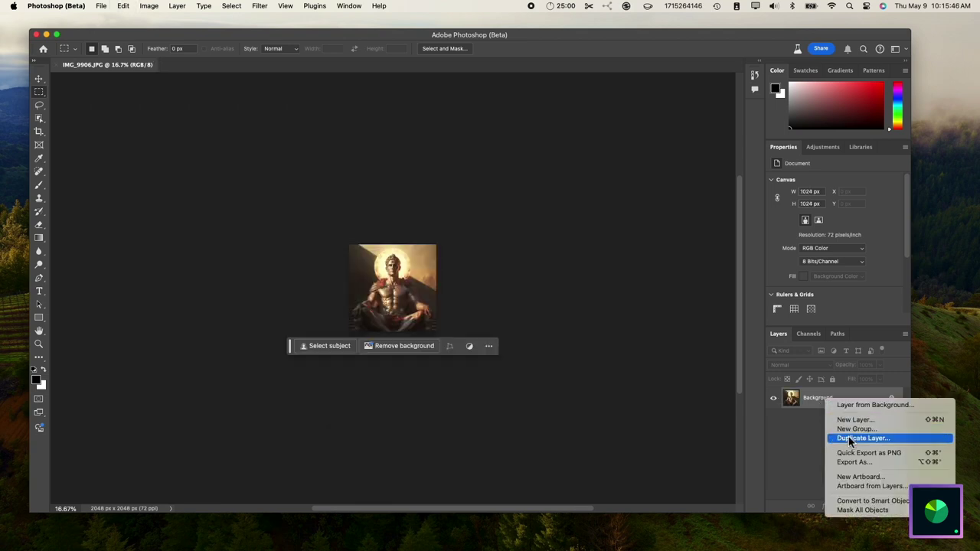
left_click(850, 439)
key("Return")
Enlarge the canvas to 2048 × 2048 px, anchored at the bottom centre.
key("alt+super+c")
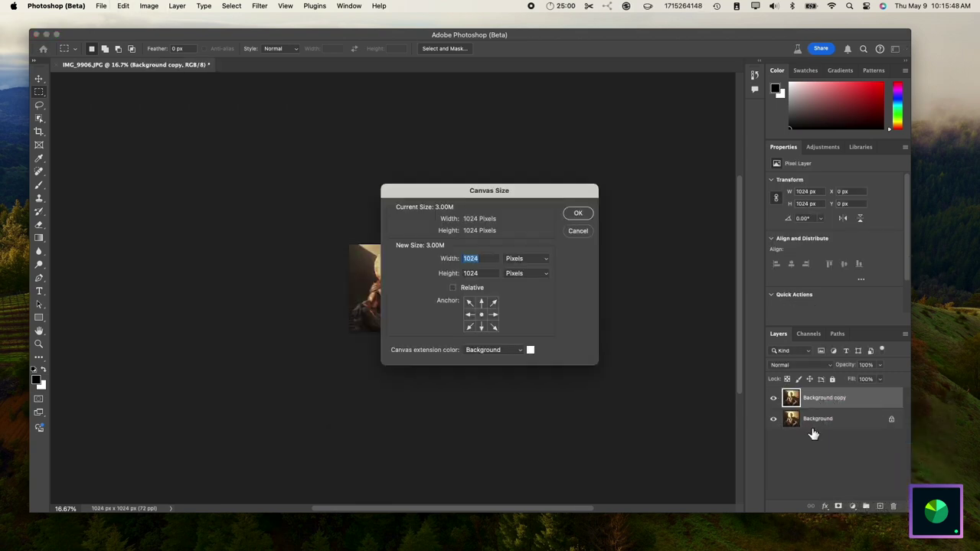
type("2048")
key("Tab")
type("2048")
left_click(482, 327)
key("Return")
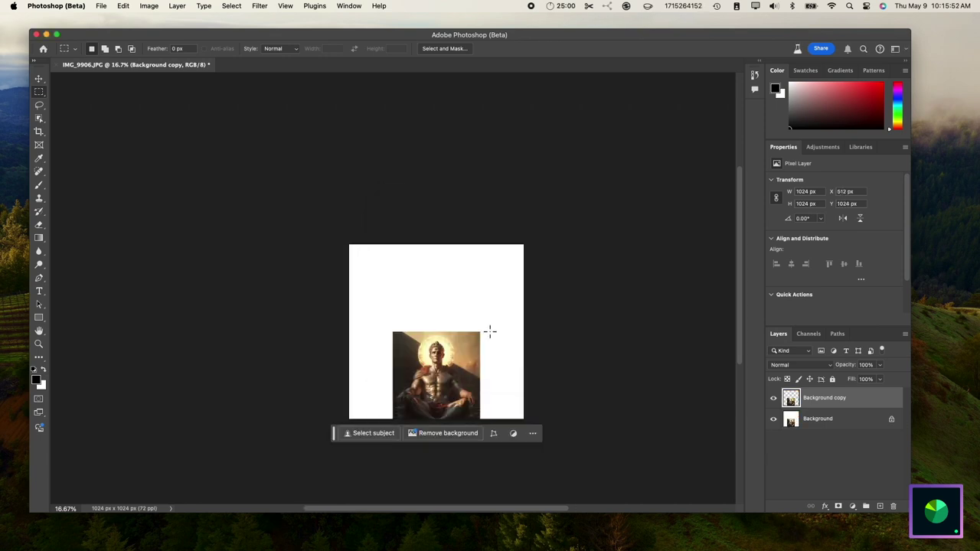
Select the empty border by inverting the layer selection and generate a fill for it.
left_click(791, 400, "super")
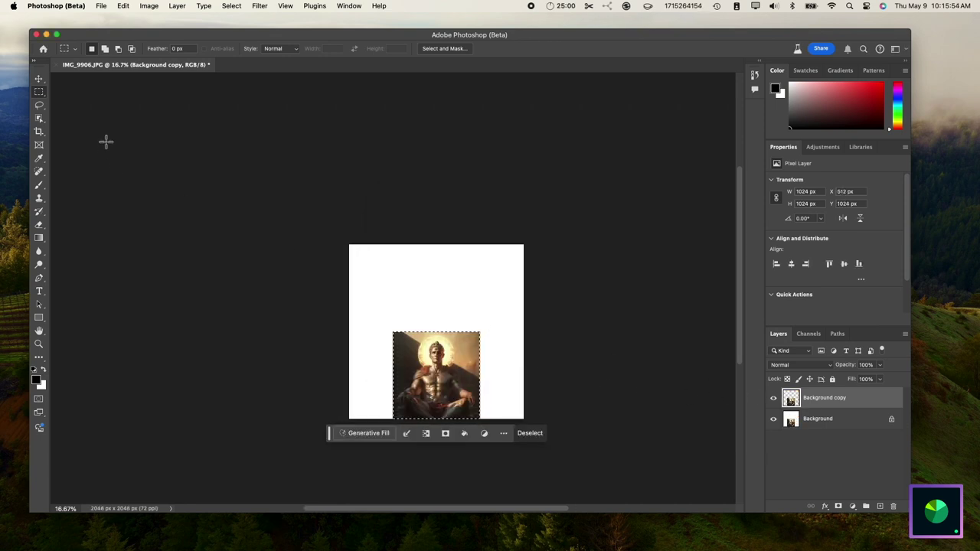
left_click(231, 6)
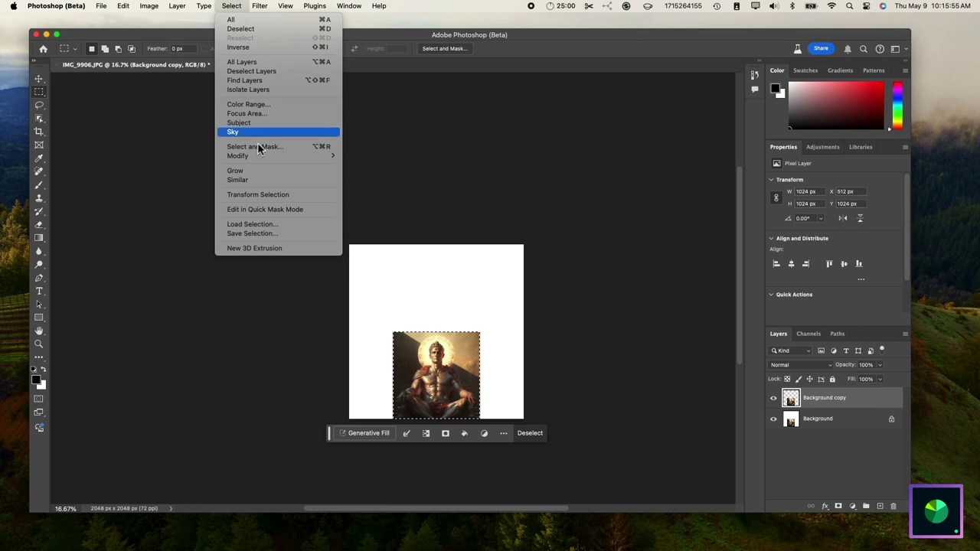
left_click(249, 47)
left_click(362, 433)
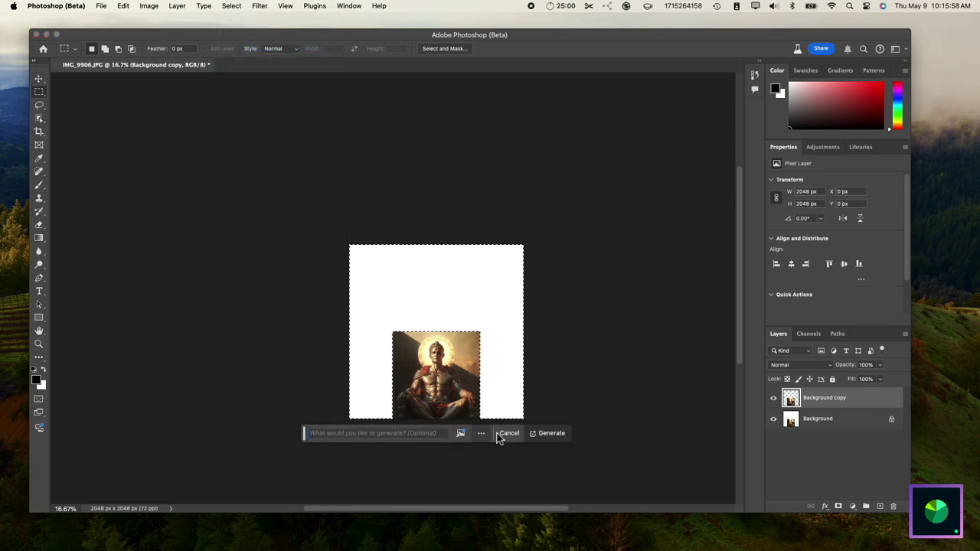
left_click(550, 433)
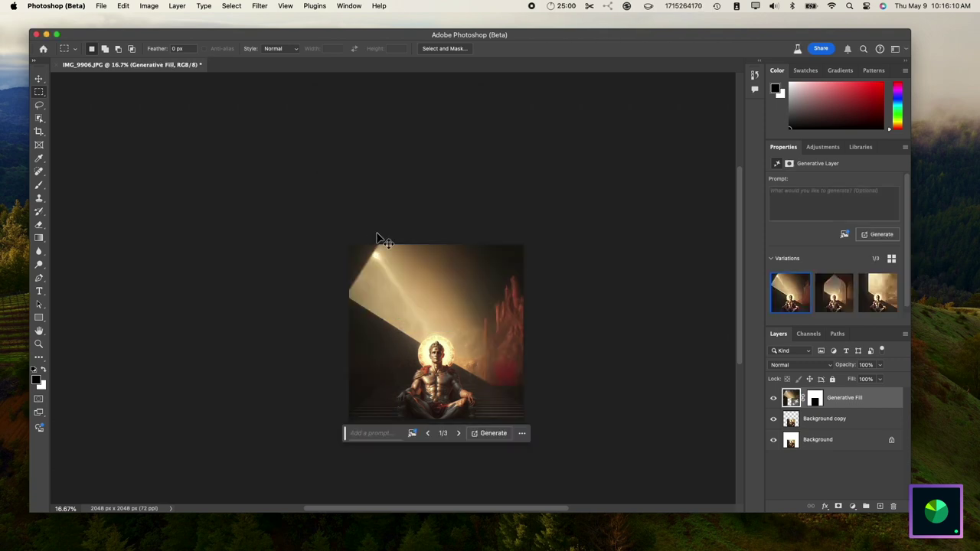
Compare the three light-beam fill variations and keep the first one.
scroll(287, 253, "up", 3)
scroll(278, 273, "down", 2)
scroll(274, 273, "right", 2)
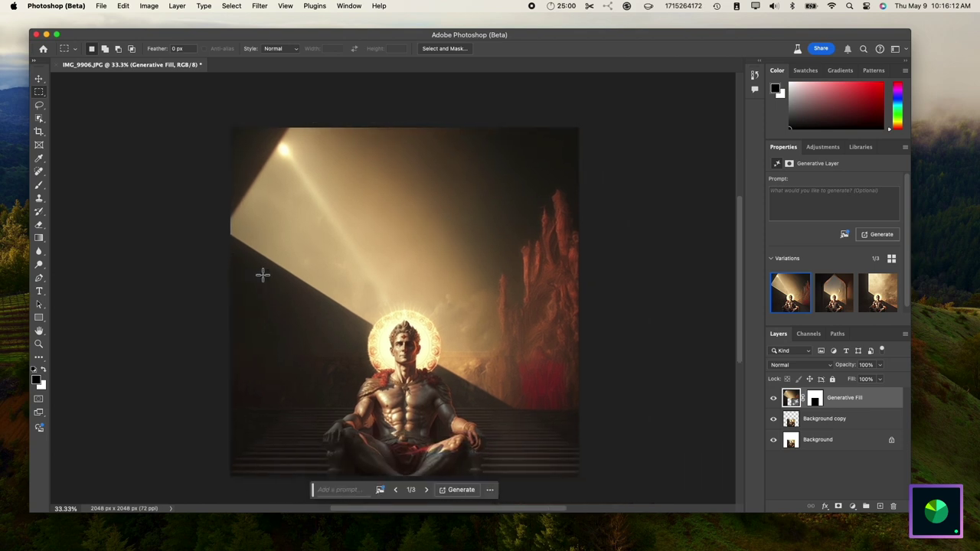
scroll(263, 275, "down", 1)
scroll(161, 265, "down", 1)
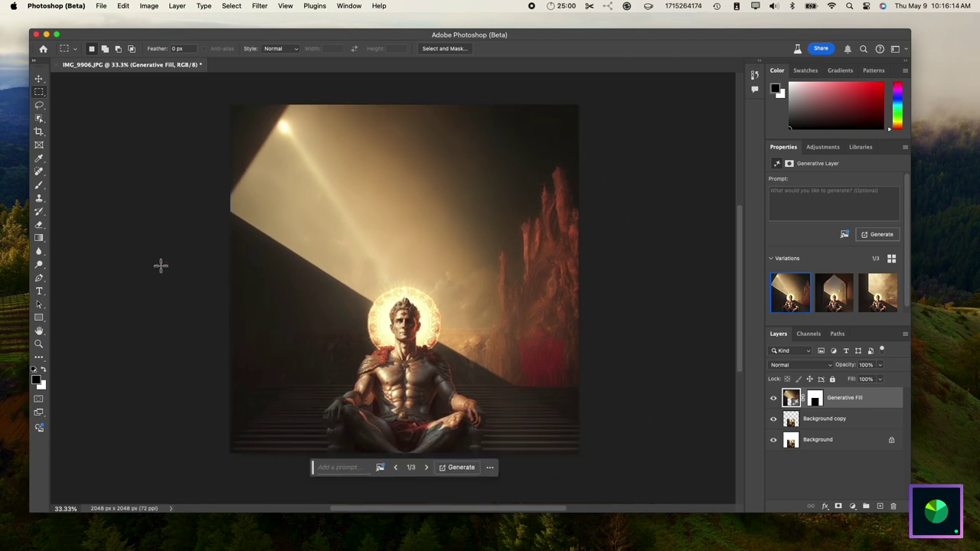
left_click(839, 293)
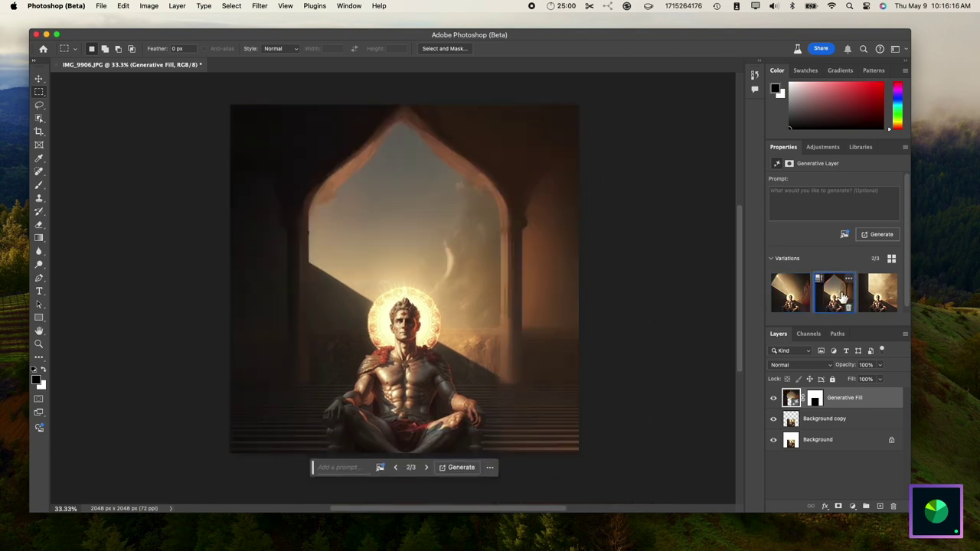
left_click(836, 299)
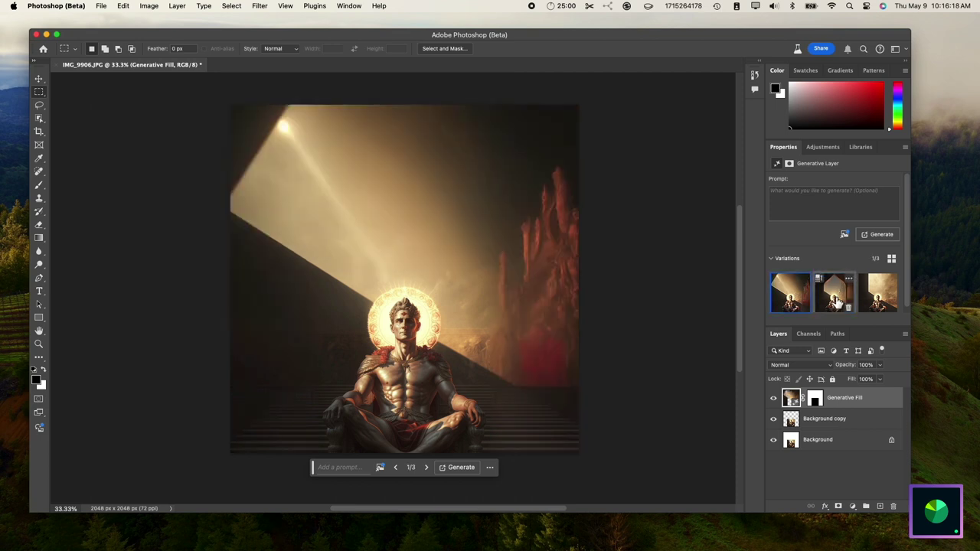
left_click(886, 304)
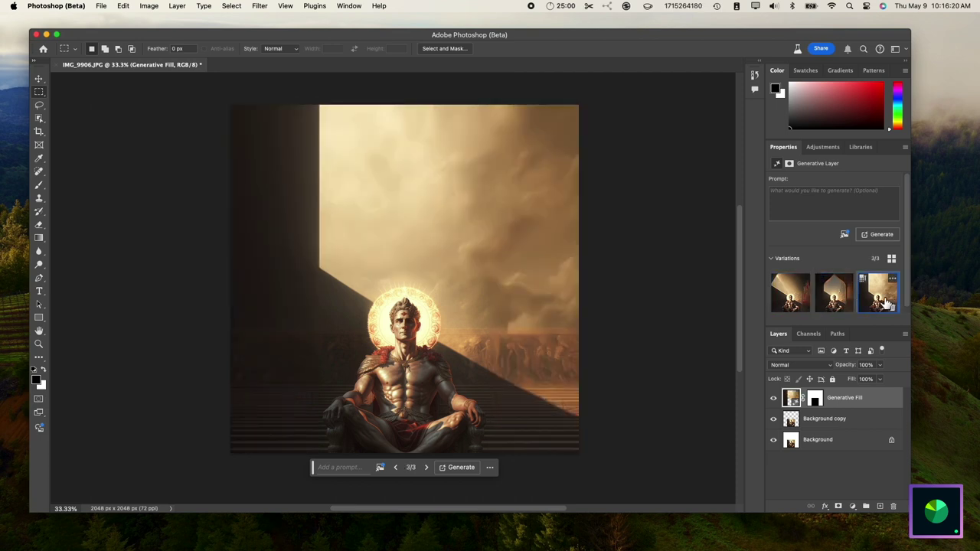
left_click(792, 304)
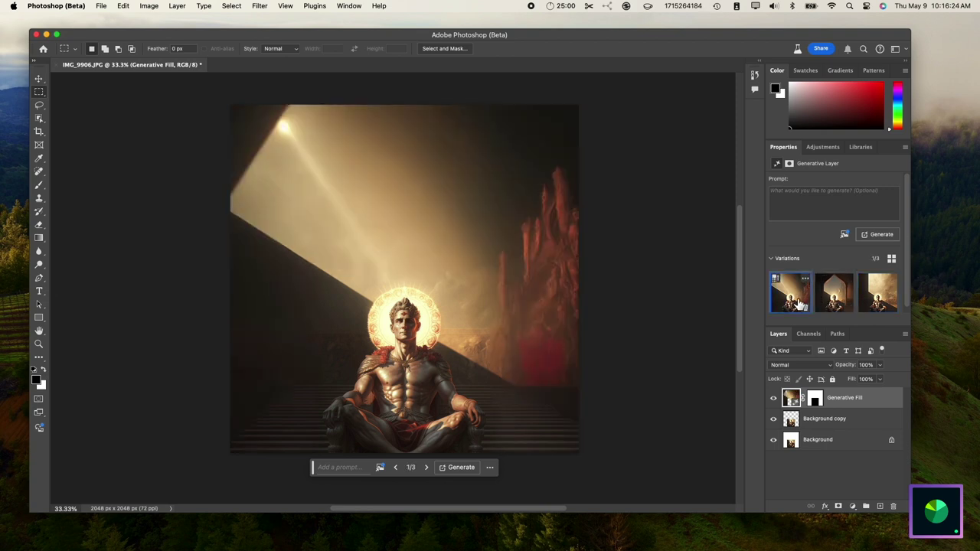
Close and save the document, then open IMG_9906.png and its Canvas Size settings.
left_click(57, 65)
left_click(475, 220)
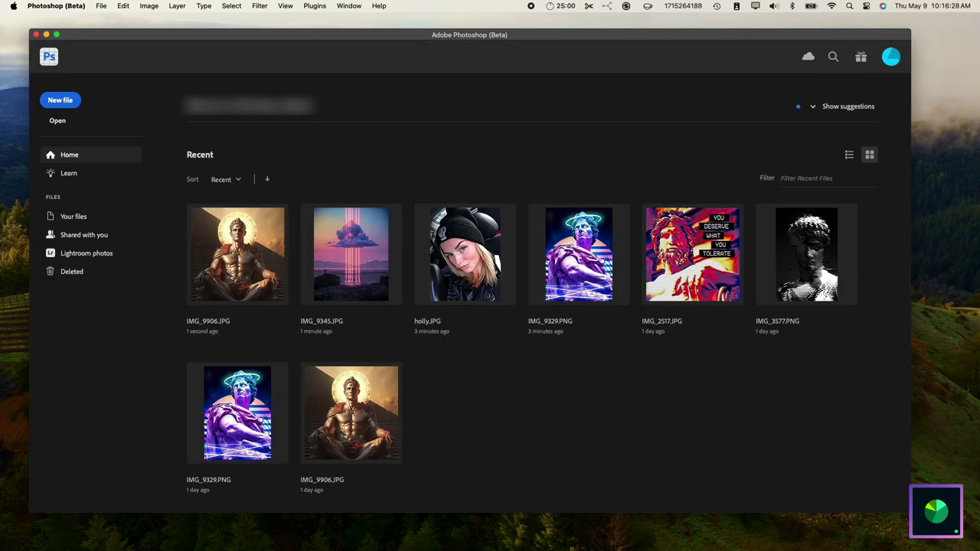
mouse_move(941, 236)
left_mouse_down()
mouse_move(666, 528)
mouse_move(647, 520)
left_mouse_up()
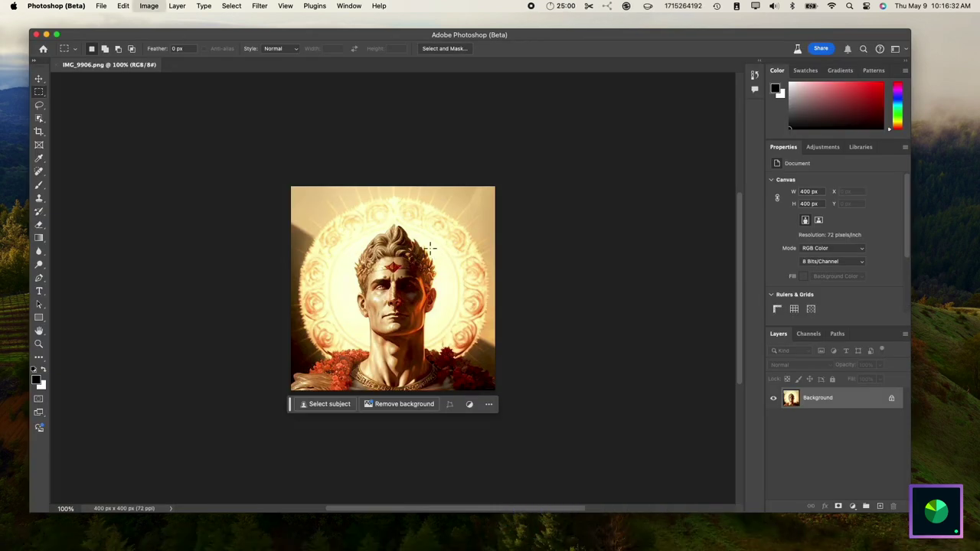
key("super+alt+c")
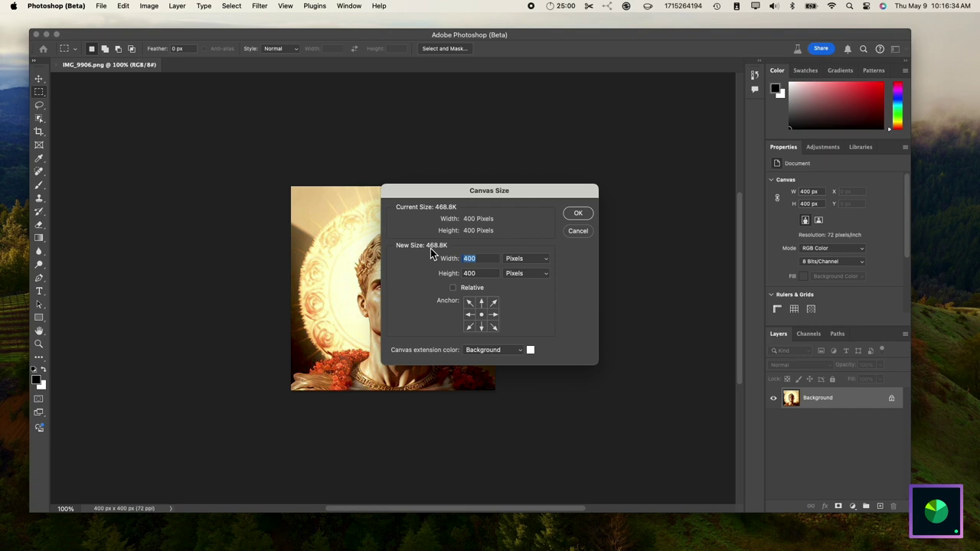
Enlarge the canvas to 1000 × 1000 px.
type("1000")
key("Tab")
type("1000")
key("Return")
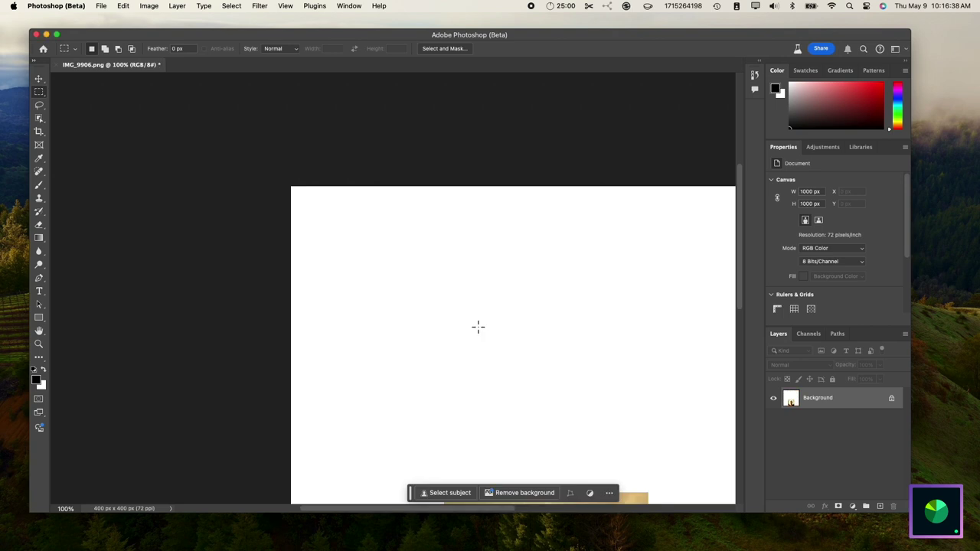
key("super+minus")
key("super+minus")
key("super+minus")
key("super+minus")
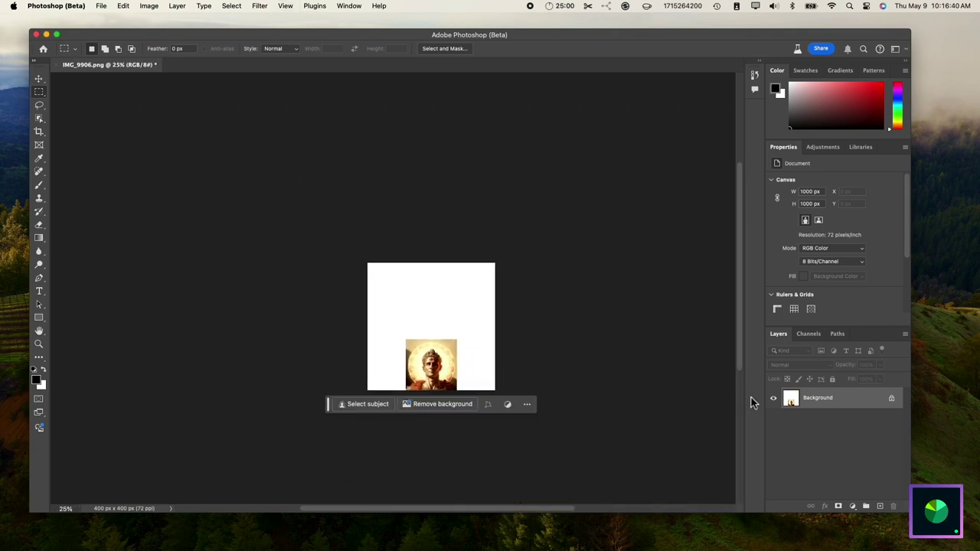
Undo the 1000 px enlargement, returning the image to 400 × 400 px.
right_click(818, 404)
left_click(790, 420)
key("super+z")
right_click(794, 400)
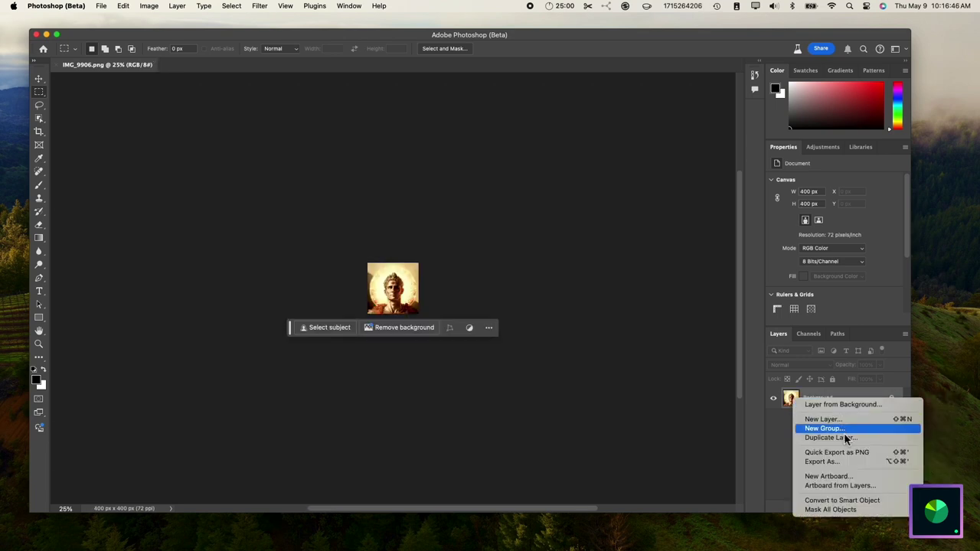
Duplicate the Background layer and select the copy's pixels.
left_click(842, 438)
key("Return")
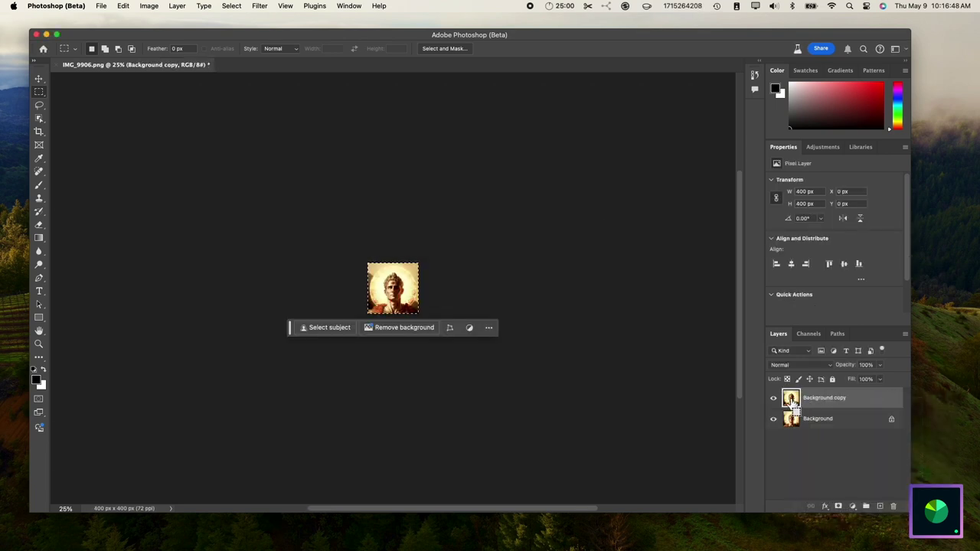
left_click(792, 399, "super")
Enlarge the canvas to 1000 px, anchored at the bottom centre.
key("alt+super+c")
type("10")
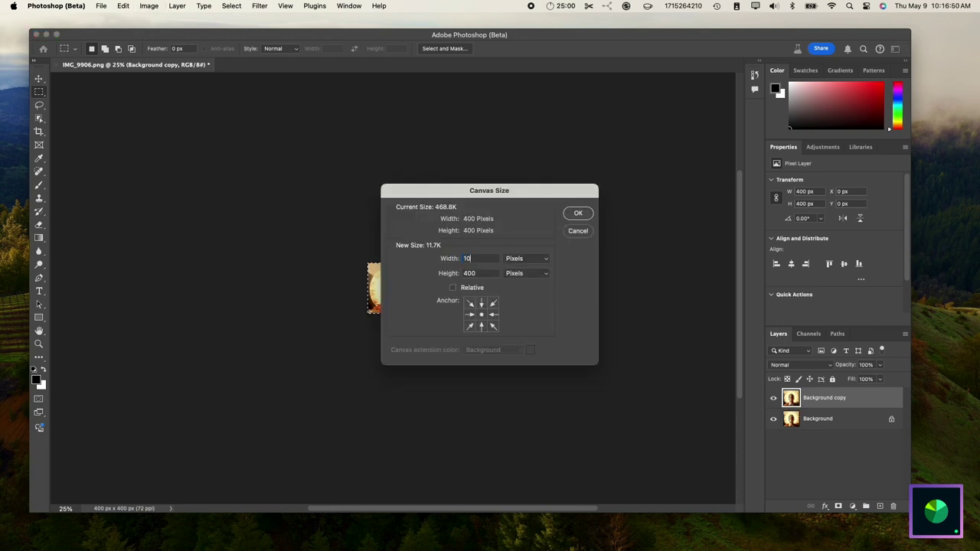
type("00")
key("Tab")
type("1000")
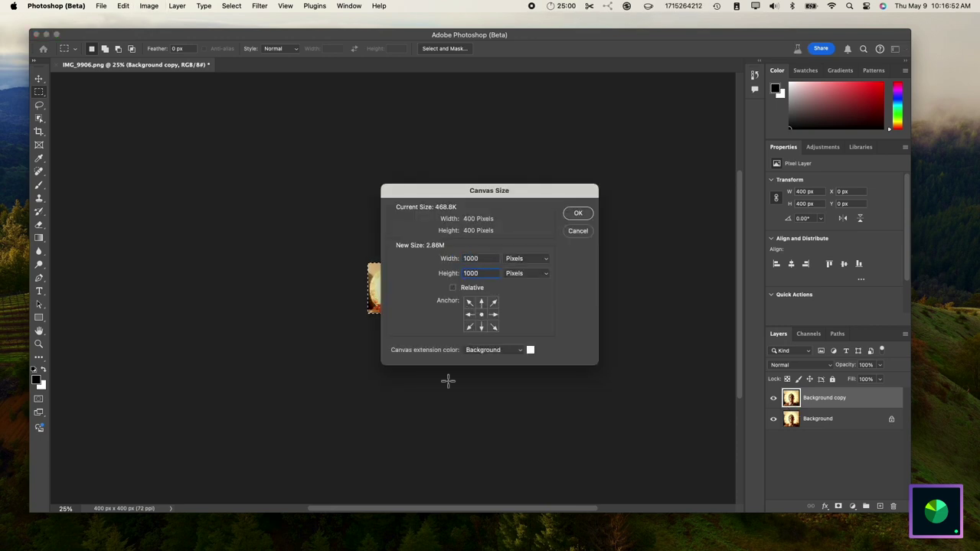
left_click(481, 328)
key("Return")
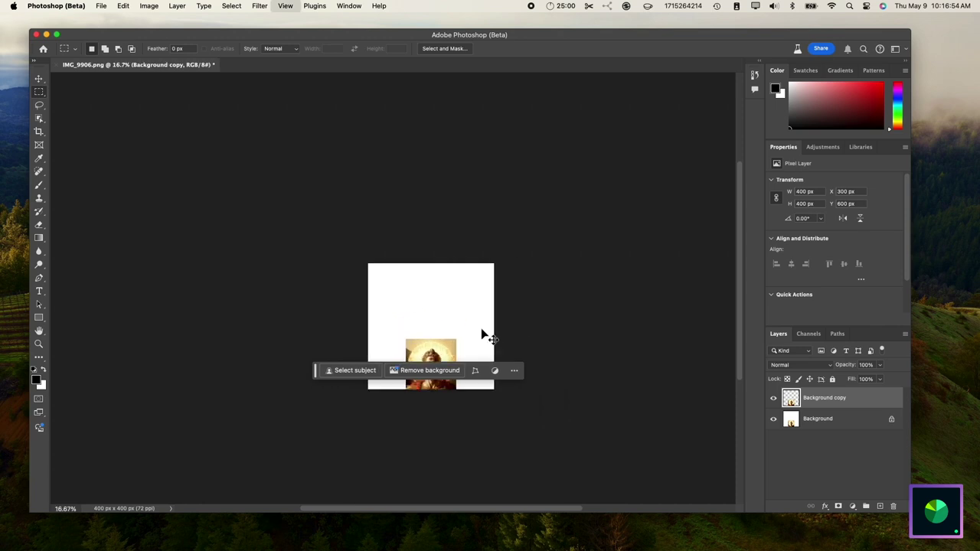
key("super+plus")
key("super+plus")
Select and invert to the empty border, then undo and clear the selection.
left_click(790, 397, "super")
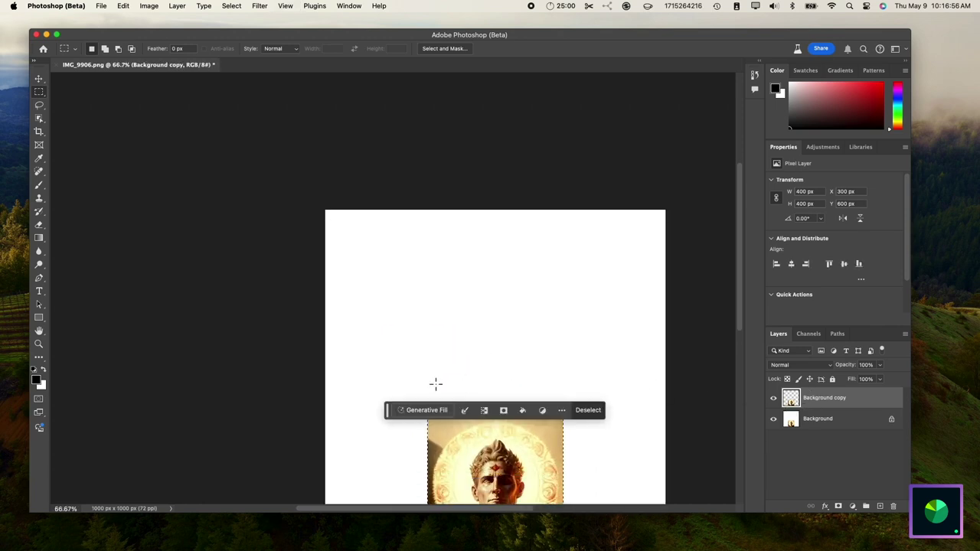
scroll(435, 385, "down", 2)
left_click(231, 6)
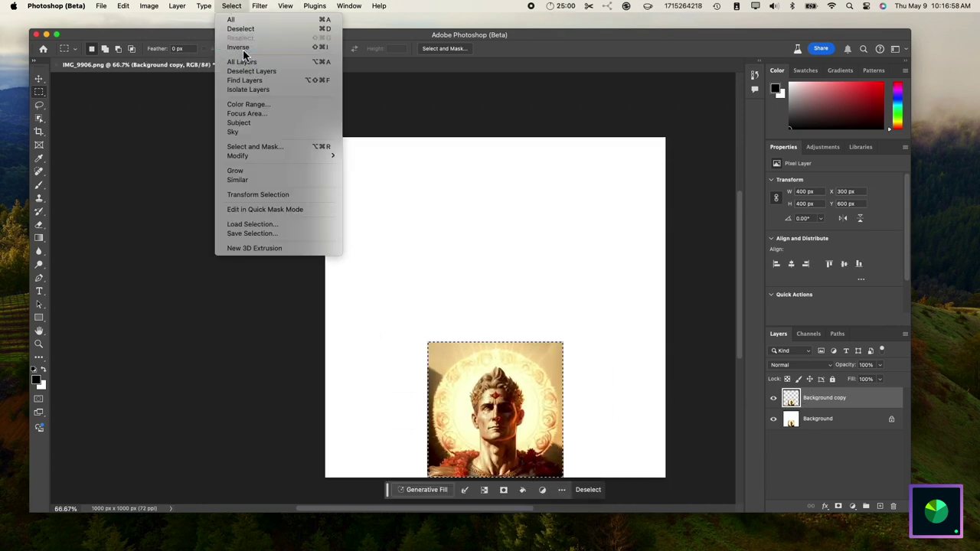
left_click(242, 48)
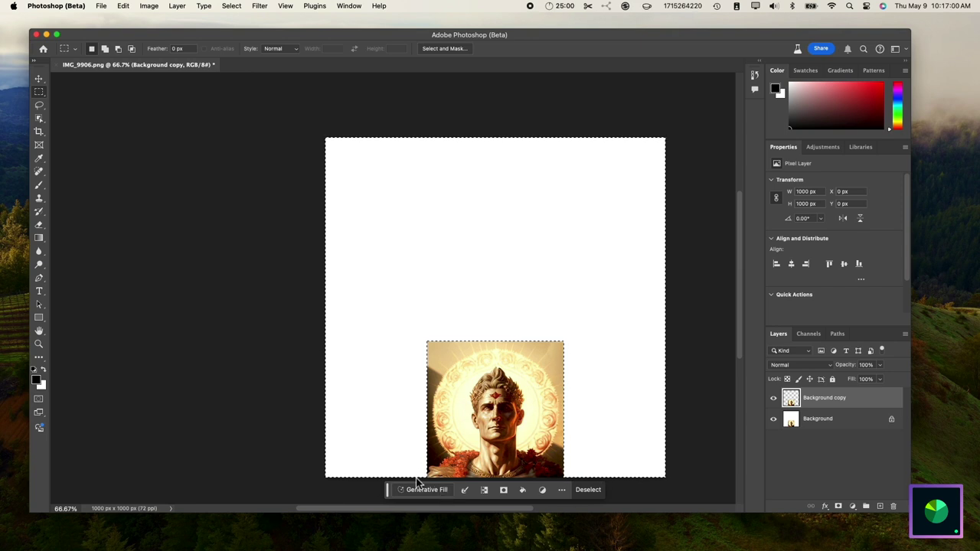
scroll(285, 376, "down", 2)
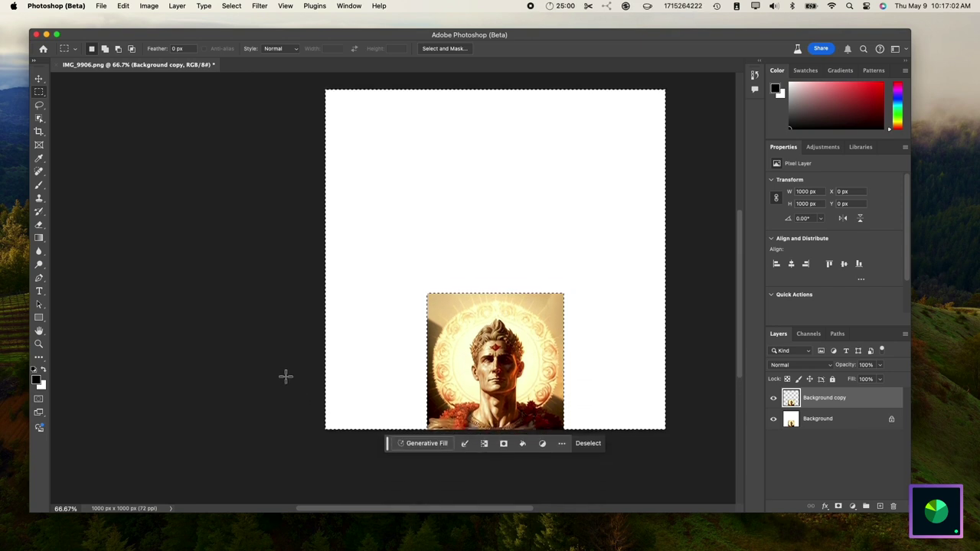
key("ctrl+z")
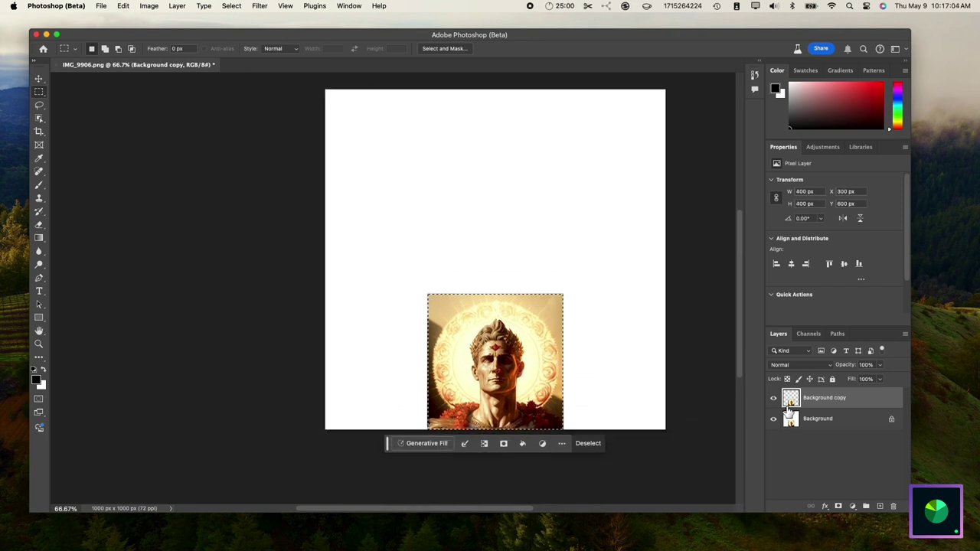
left_click(615, 383)
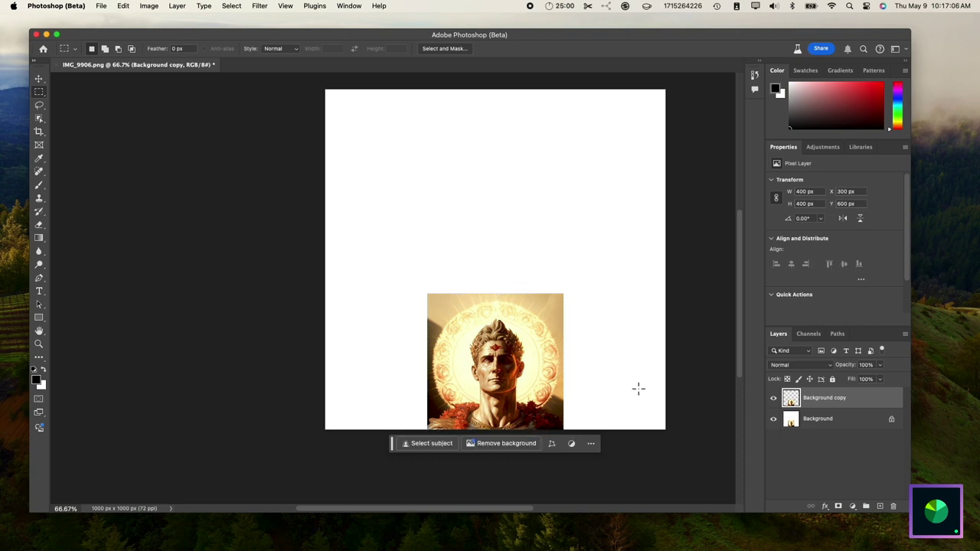
Move the portrait copy upward and fill the Background layer with white.
key("v")
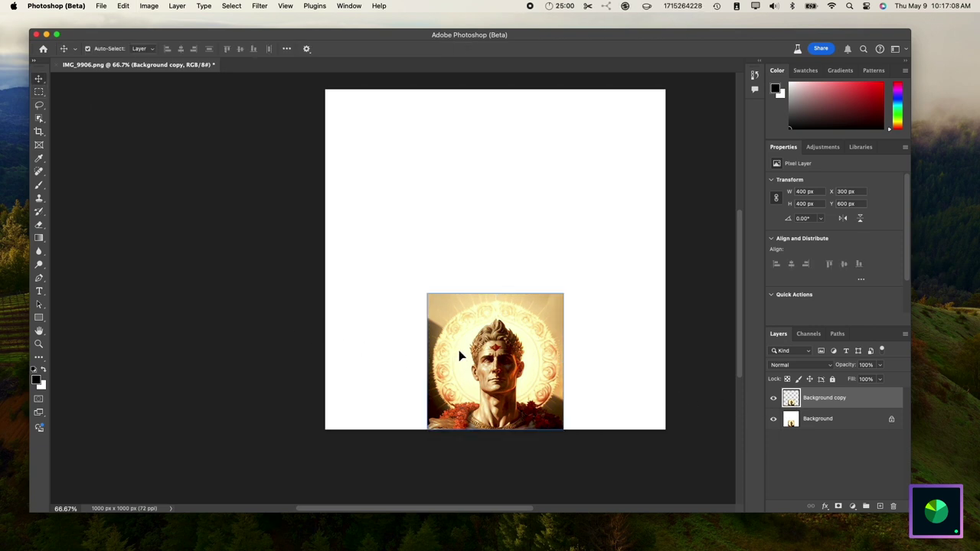
mouse_move(459, 350)
left_mouse_down()
mouse_move(455, 199)
mouse_move(457, 220)
left_mouse_up()
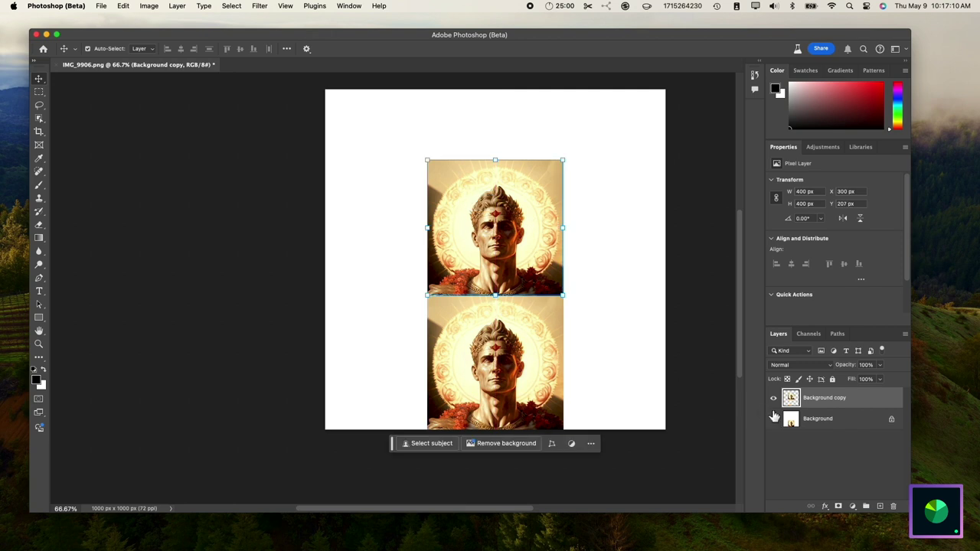
left_click(833, 423)
key("alt+BackSpace")
key("super+BackSpace")
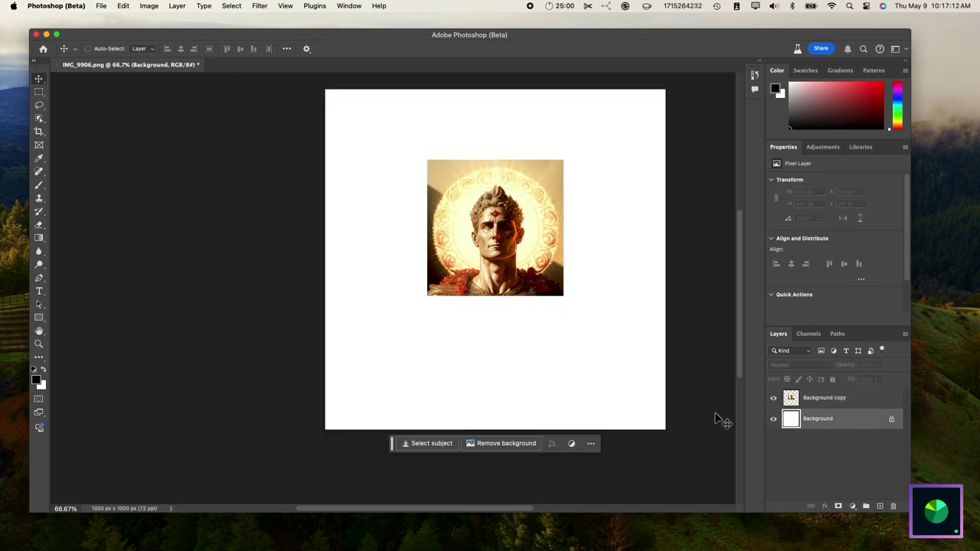
Align the Background copy to the canvas's vertical and horizontal centres.
left_click(833, 402)
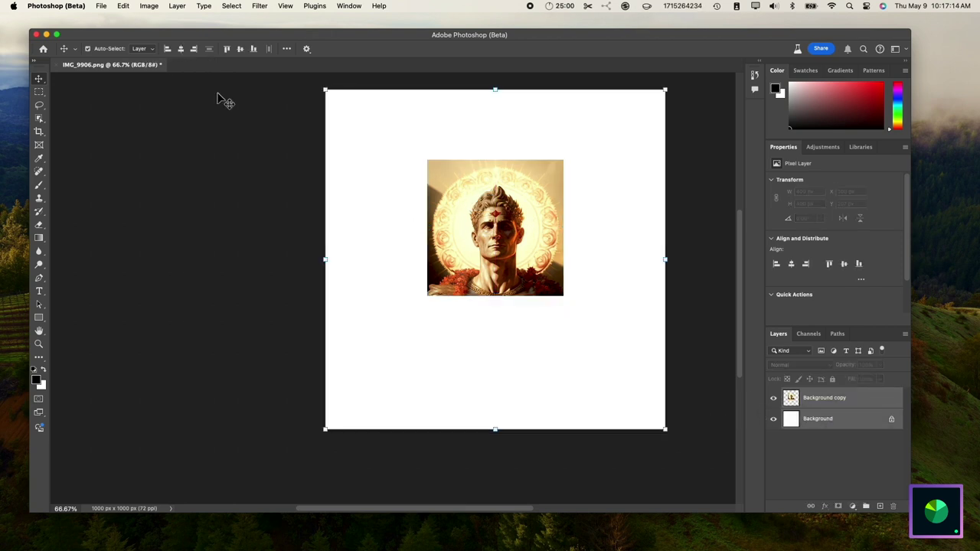
left_click(156, 6)
mouse_move(182, 308)
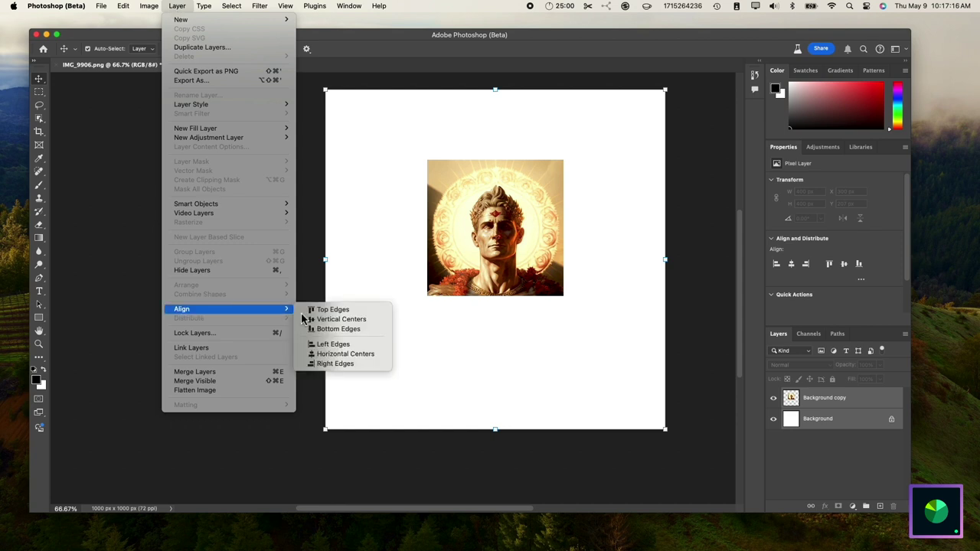
left_click(337, 319)
left_click(177, 5)
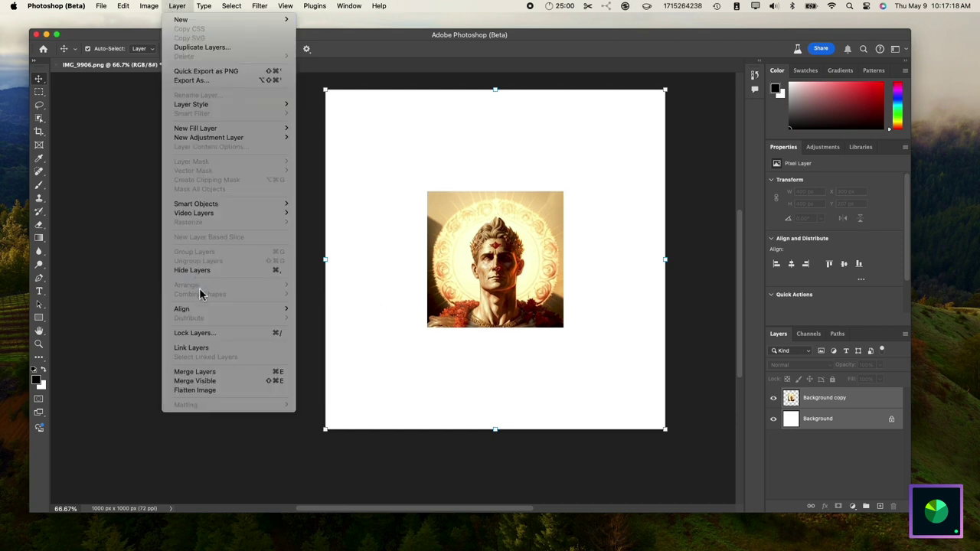
left_click(349, 354)
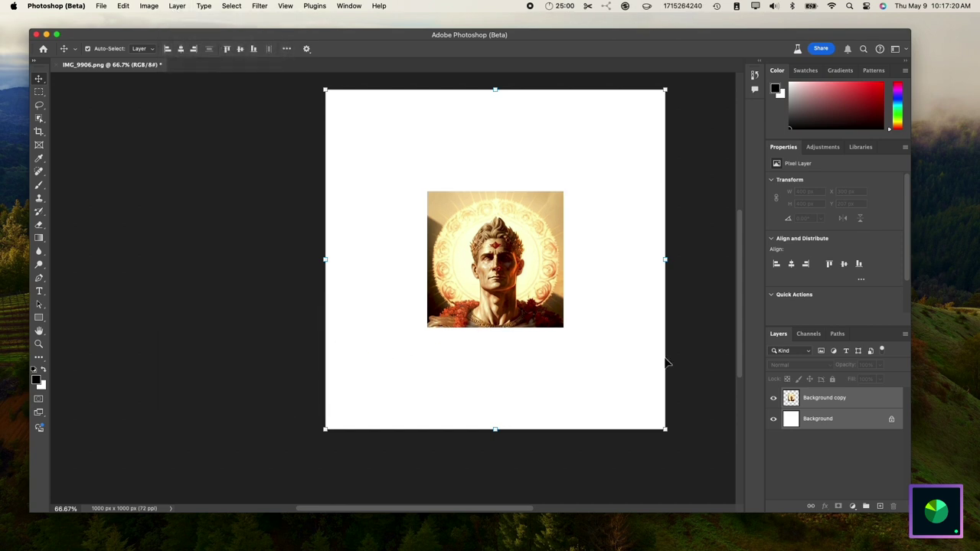
Select the blank border by inverting the portrait selection, and start Generative Fill.
left_click(792, 399, "super")
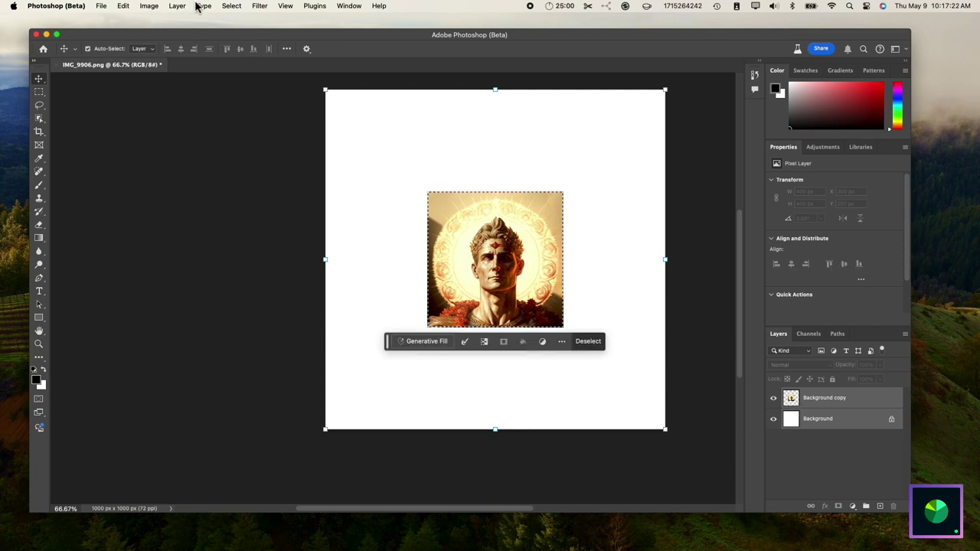
left_click(231, 5)
left_click(240, 43)
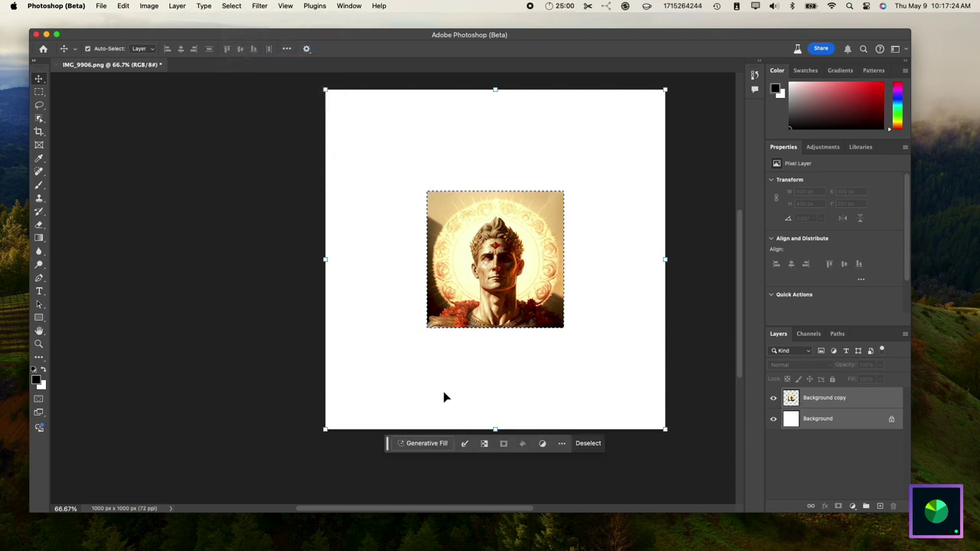
left_click(438, 445)
Generate the border fill, view the third variation, then close IMG_9906.png without saving.
left_click(611, 446)
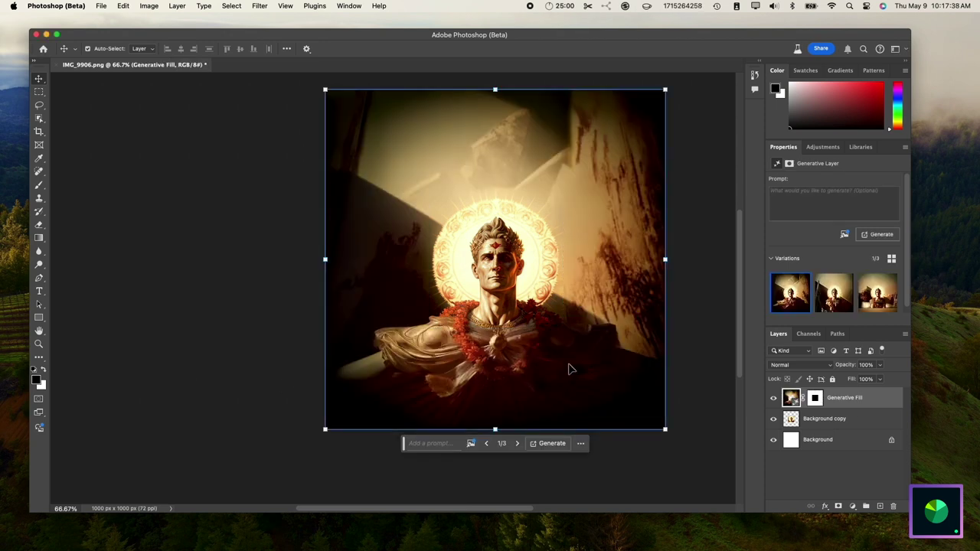
mouse_move(835, 293)
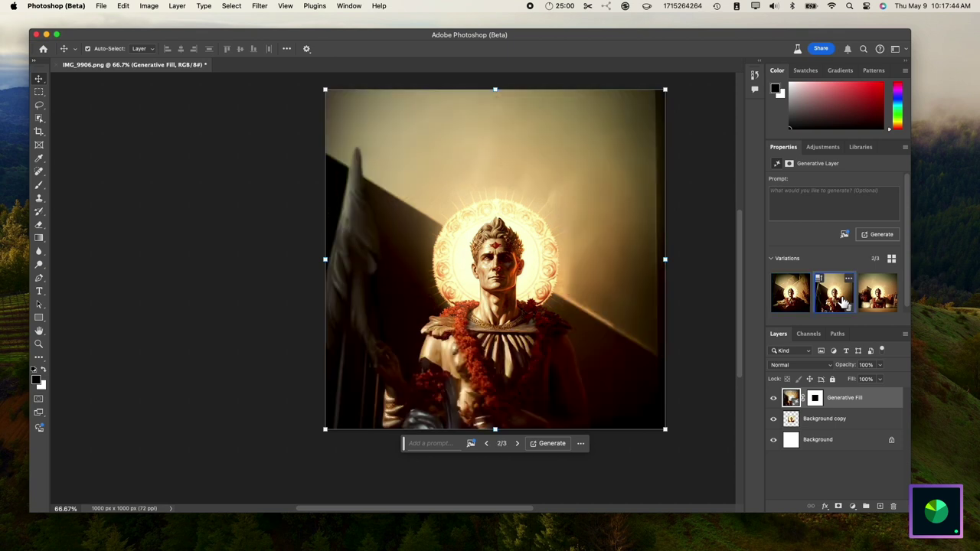
mouse_move(877, 293)
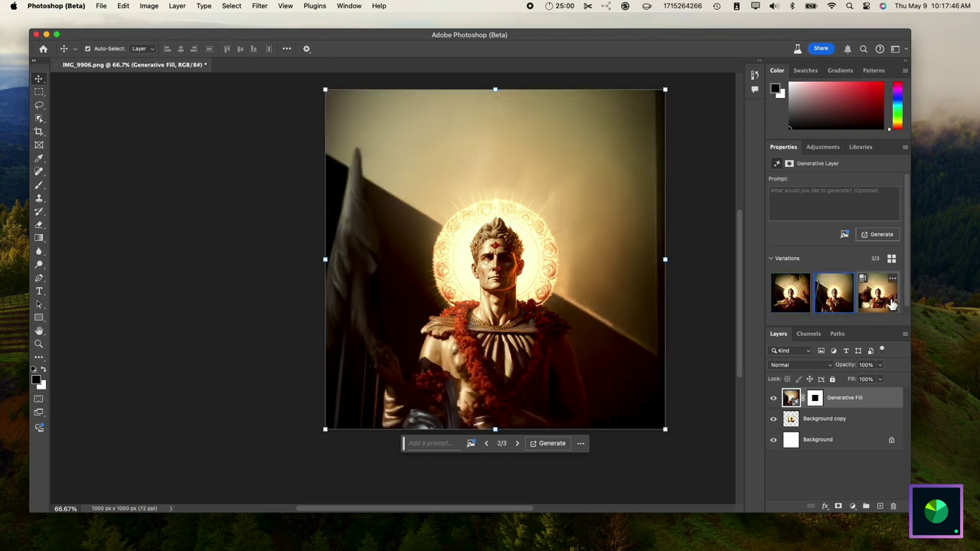
left_click(890, 304)
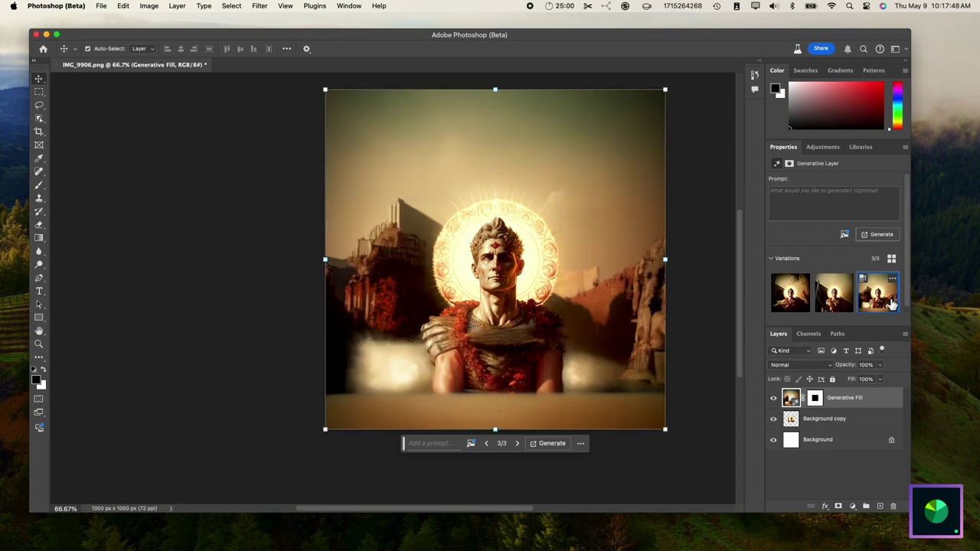
left_click(56, 65)
left_click(490, 221)
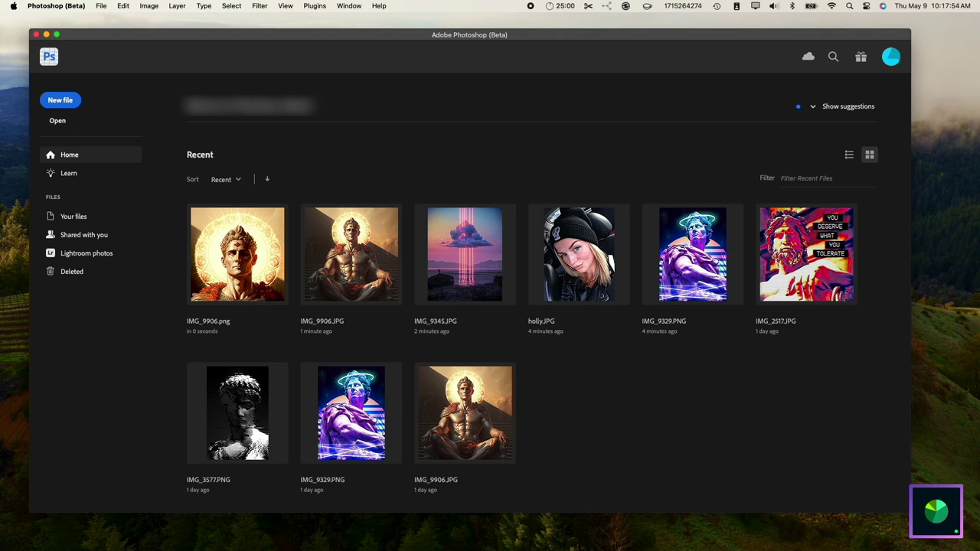
Open the animated GIF ristarex-mmpr.gif in Photoshop.
left_click_drag(865, 251, 659, 528)
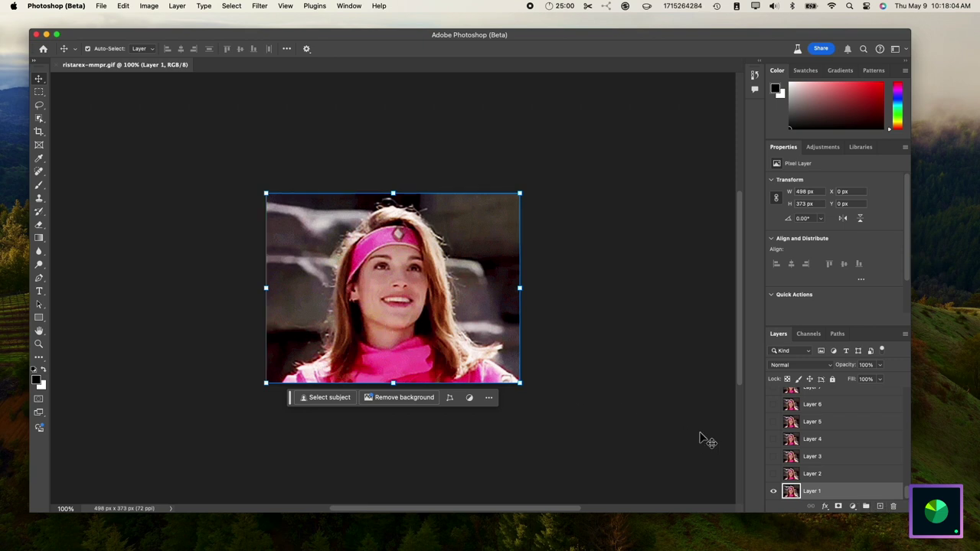
key("alt+super+c")
key("Escape")
Enlarge the canvas to 1000 × 600 px, anchored at the bottom centre.
key("alt+super+c")
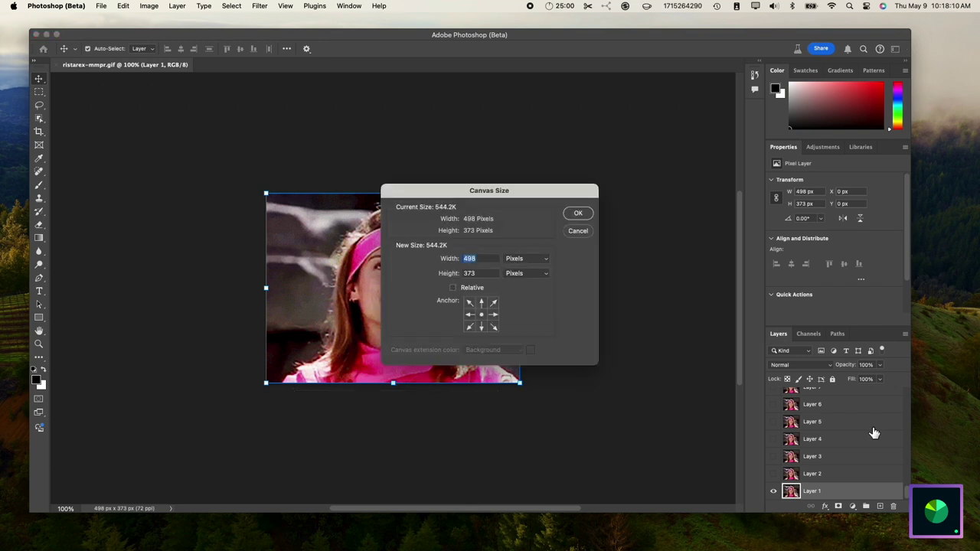
type("100")
key("Tab")
type("600")
left_click(482, 327)
key("Return")
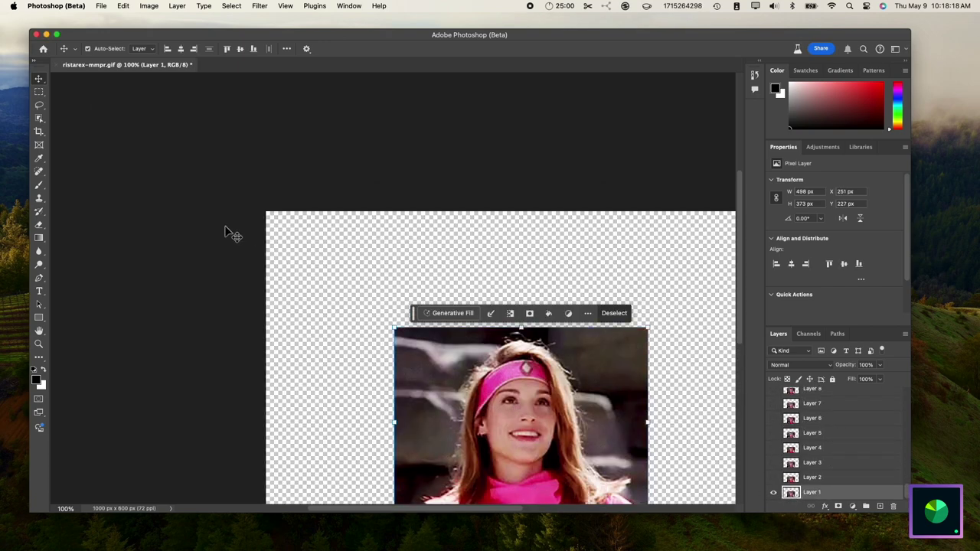
Invert the selection to the empty area and generate a fill for it.
scroll(230, 230, "down", 5)
scroll(230, 229, "right", 5)
left_click(255, 7)
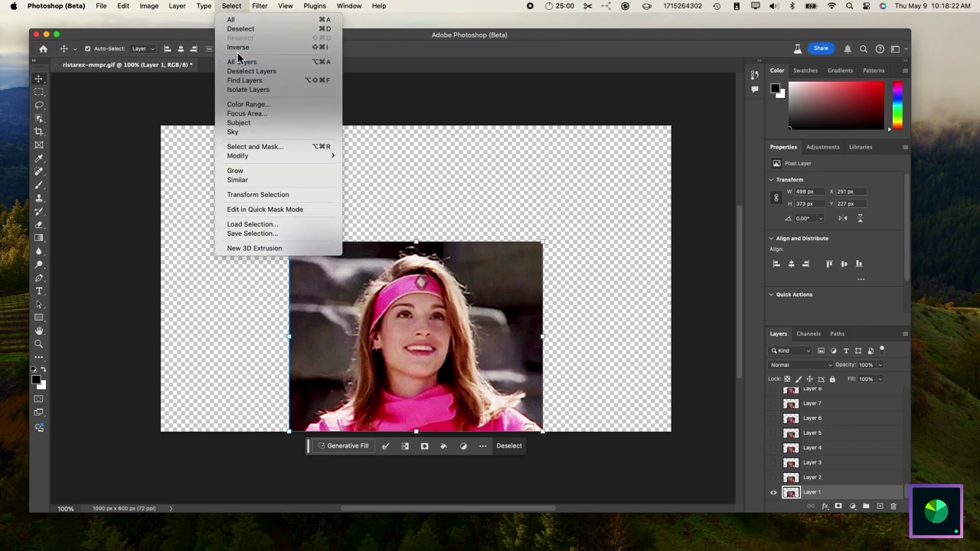
left_click(239, 46)
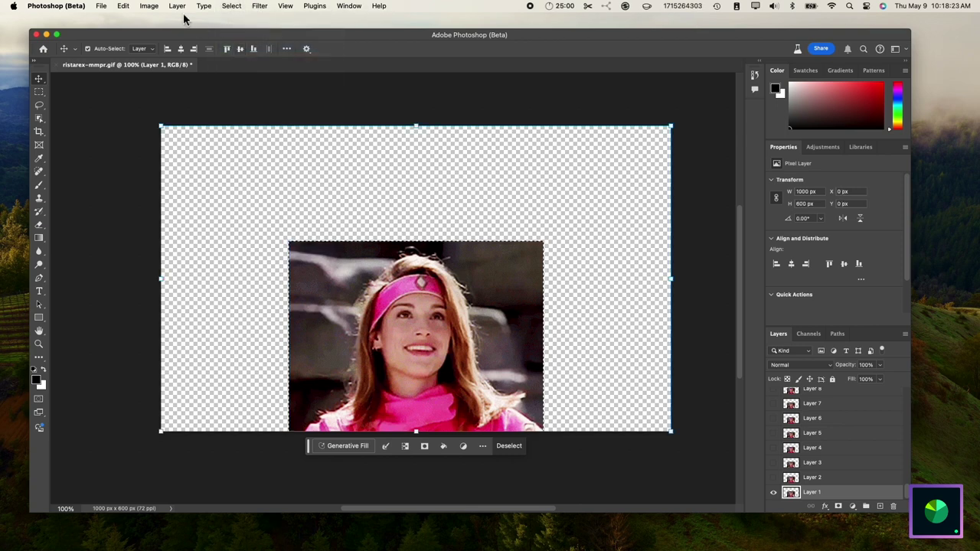
left_click(349, 446)
left_click(509, 446)
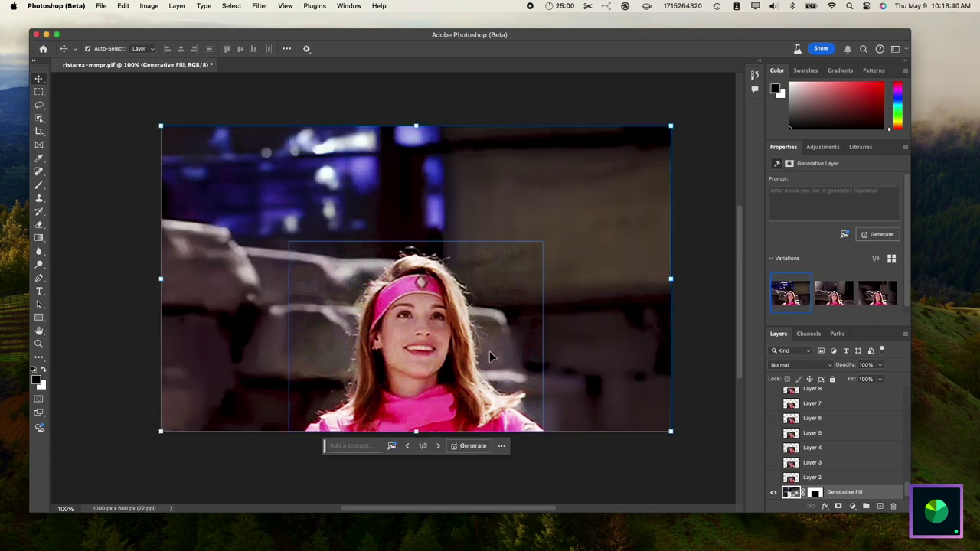
Compare the fill variations and keep the first, blue-lit one.
left_click(825, 297)
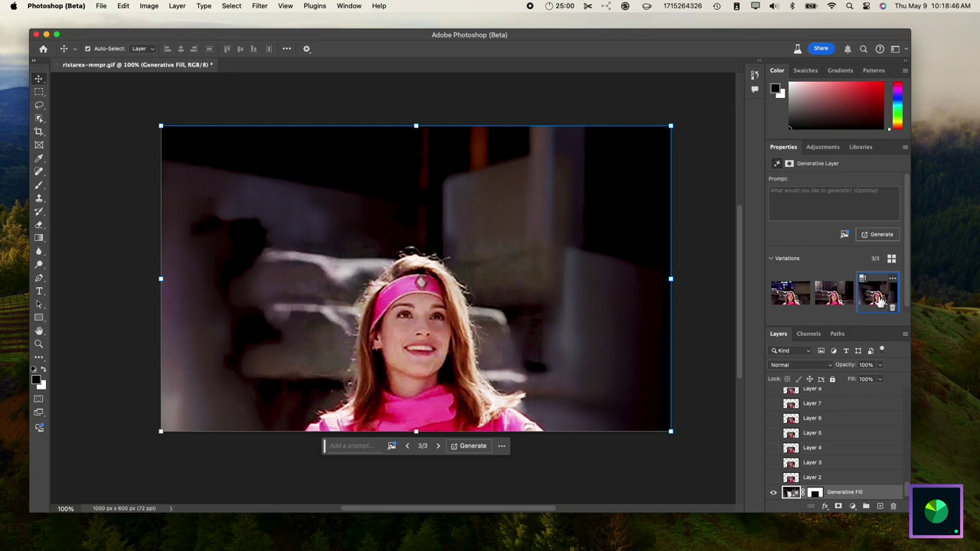
left_click(785, 298)
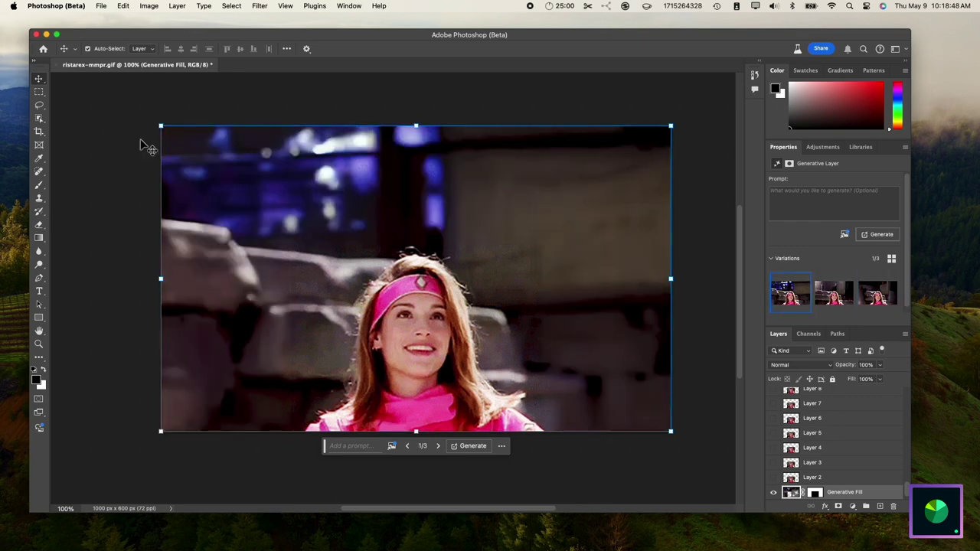
left_click(290, 8)
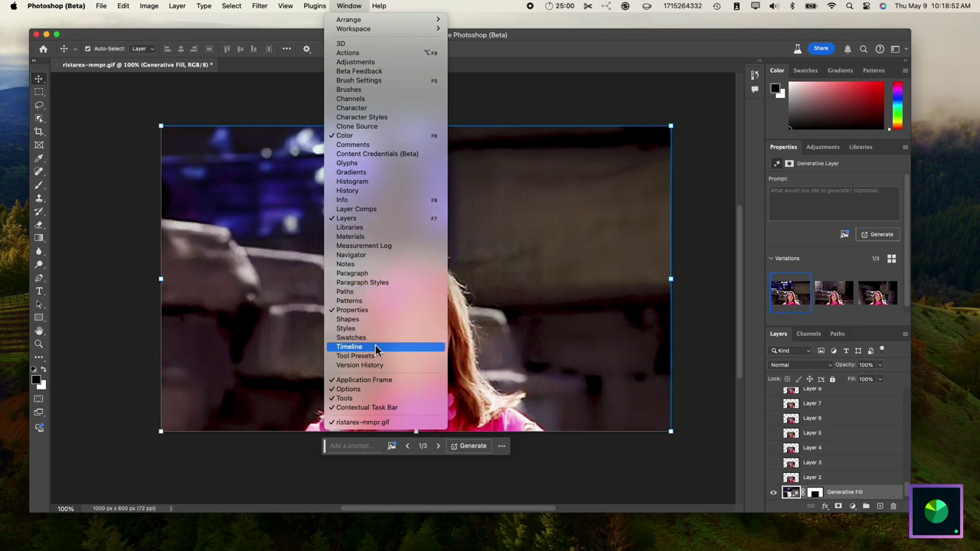
Preview the extended ristarex-mmpr.gif animation in the Timeline, then close it without saving.
left_click(374, 348)
left_click(139, 507)
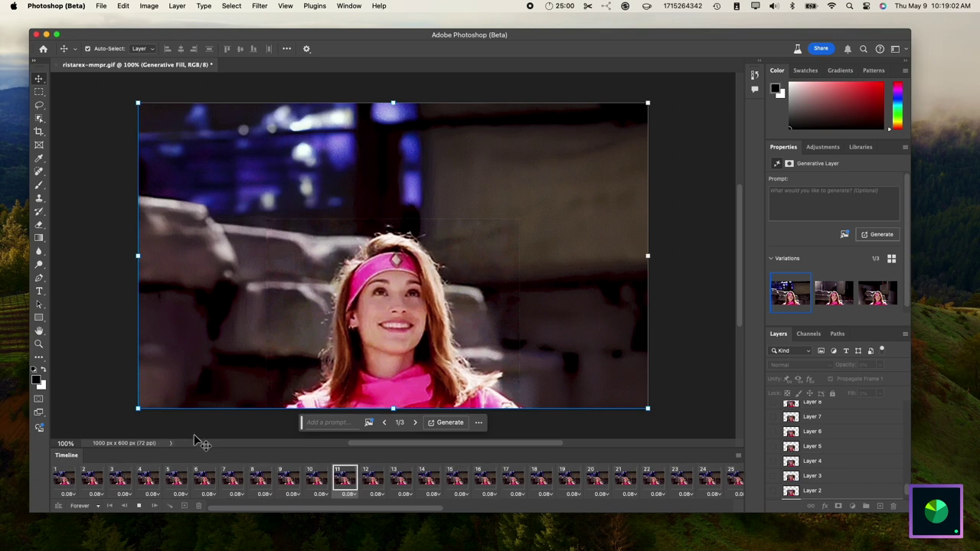
scroll(875, 433, "down", 2)
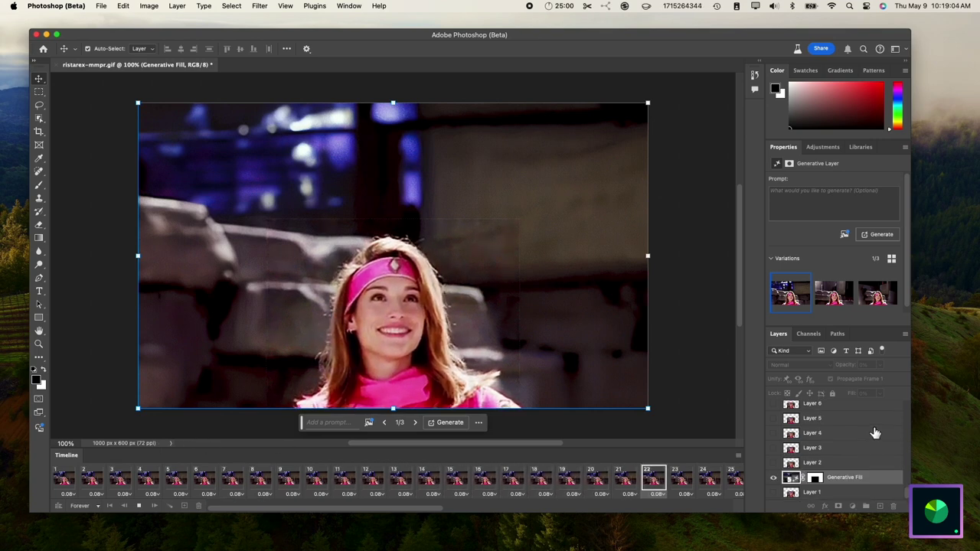
left_click(138, 507)
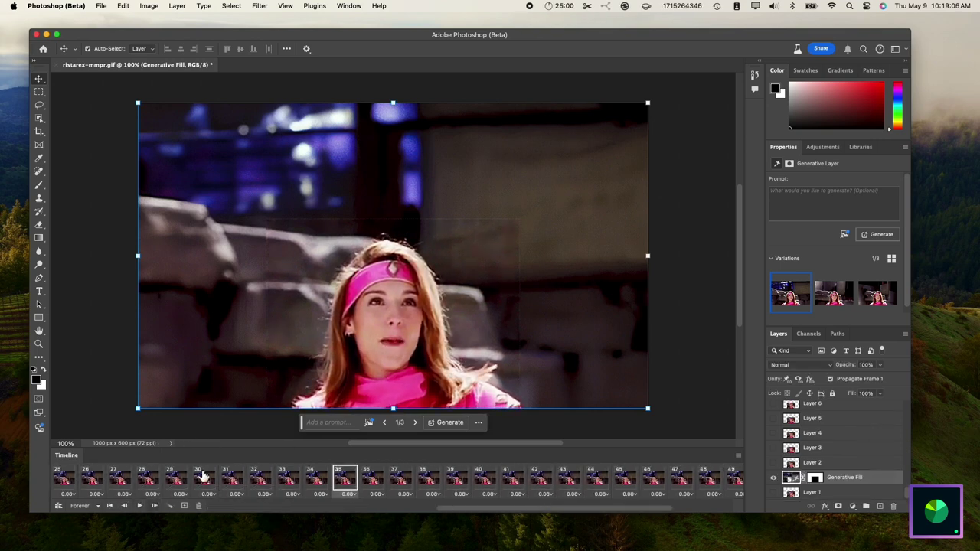
left_click(59, 65)
left_click(512, 221)
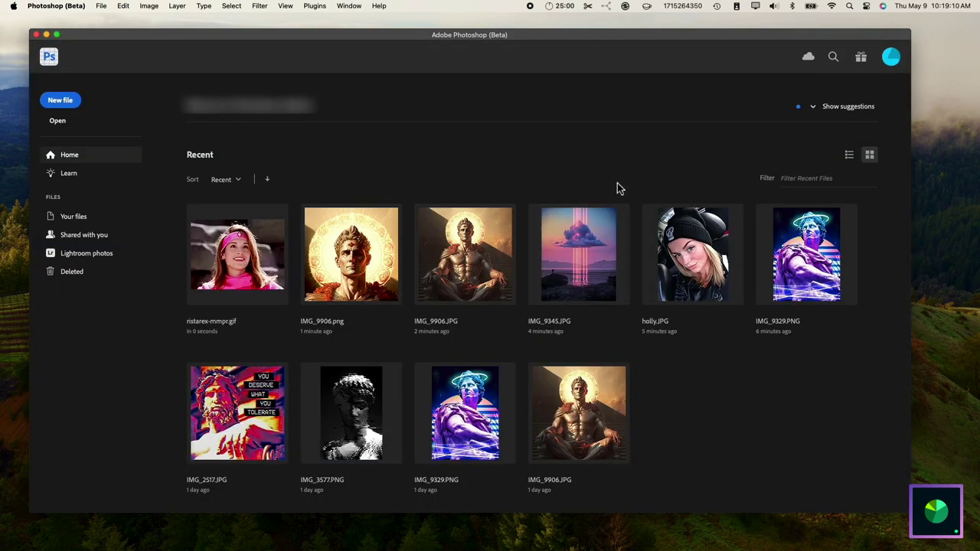